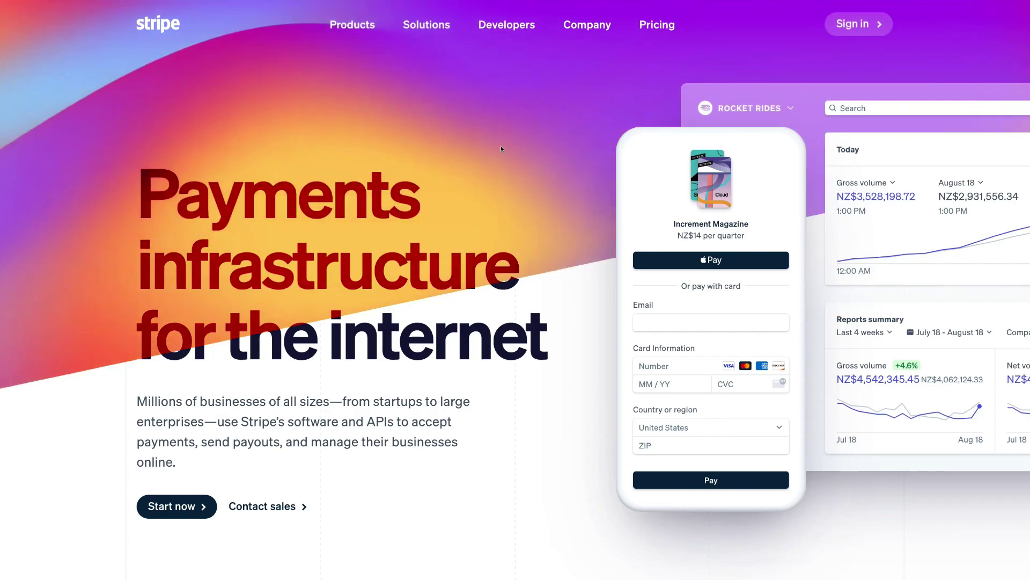
Step: Open Stripe's pricing page and scroll to the Integrated plan at 2.9% + NZ$0.30 per card charge
click(674, 31)
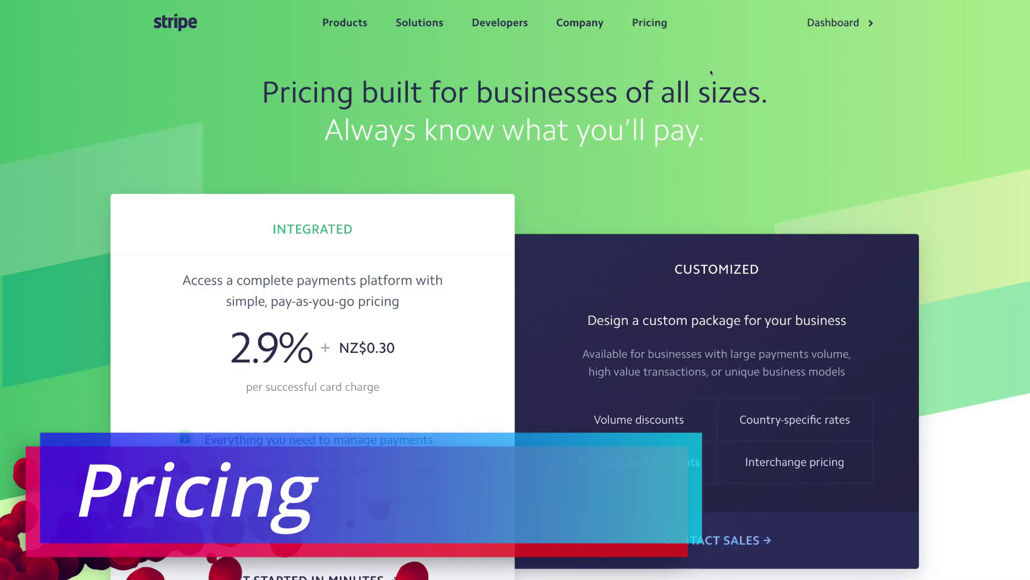
scroll(485, 222, down, 2)
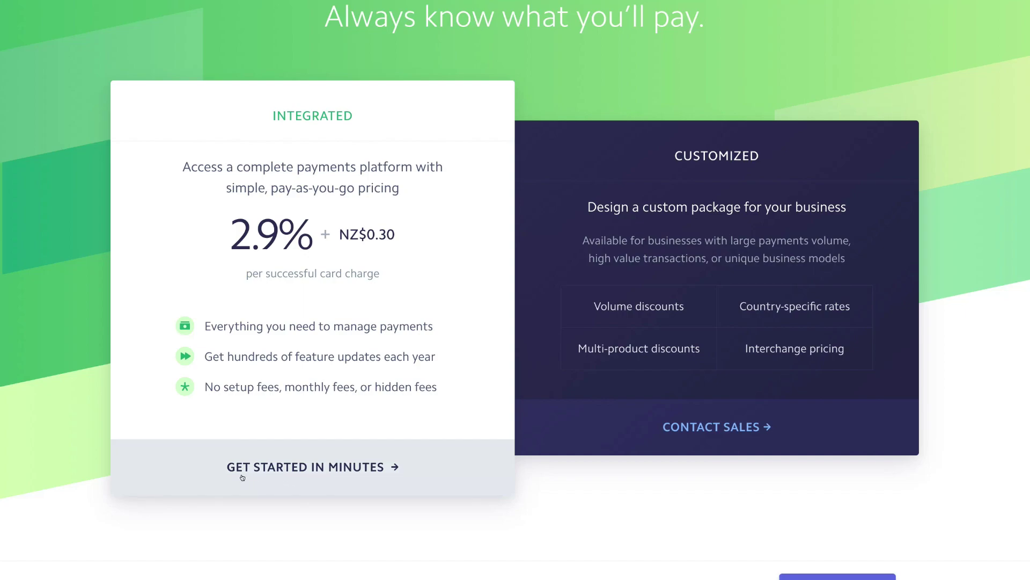
Step: Sign up, leave the Activate payments form unfinished, and bring up the Test Account switcher list
click(337, 475)
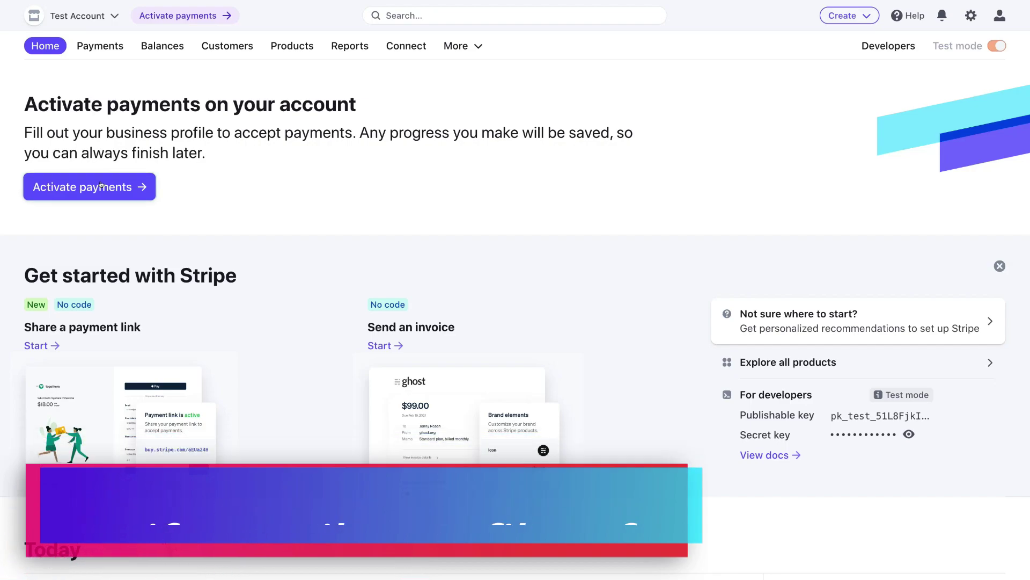
click(101, 185)
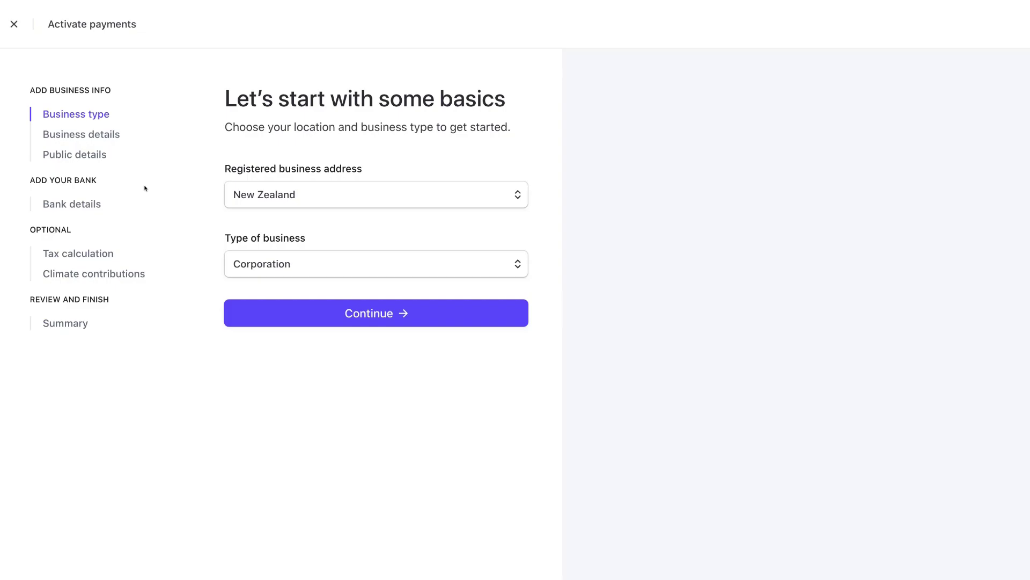
click(10, 24)
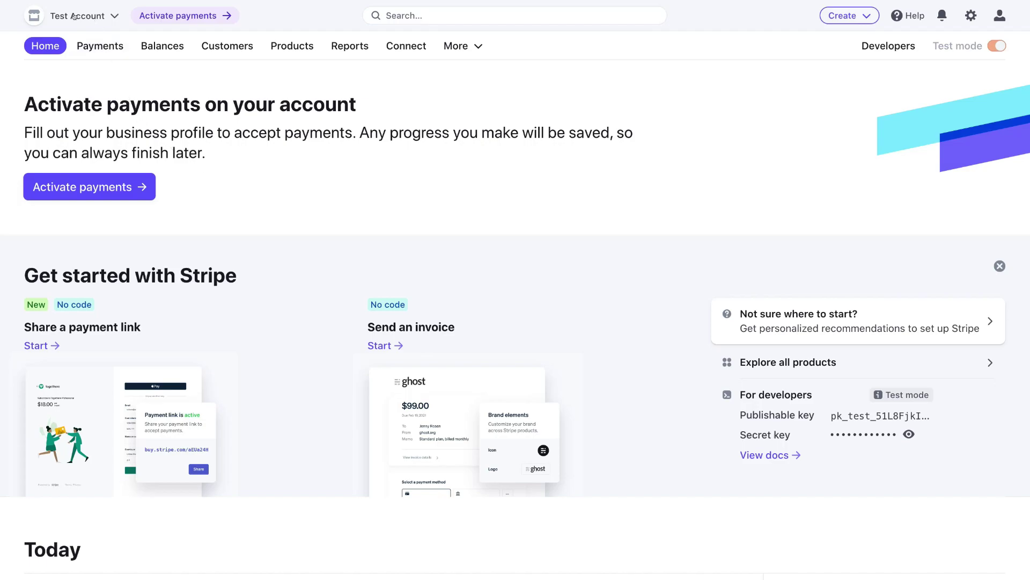
click(90, 15)
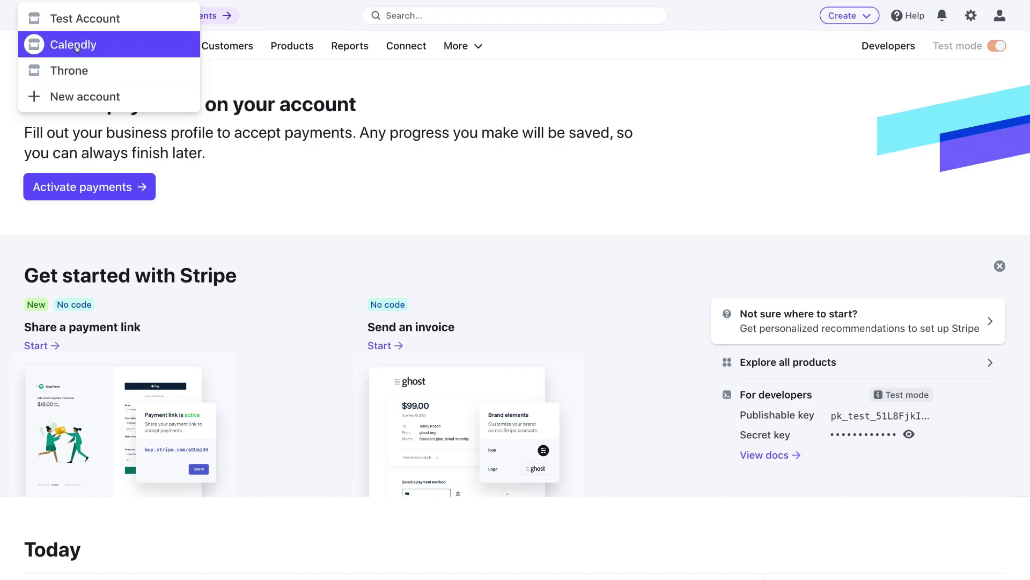
Step: Switch to the Calendly account and scroll its test-mode dashboard down to the Reports overview
click(109, 45)
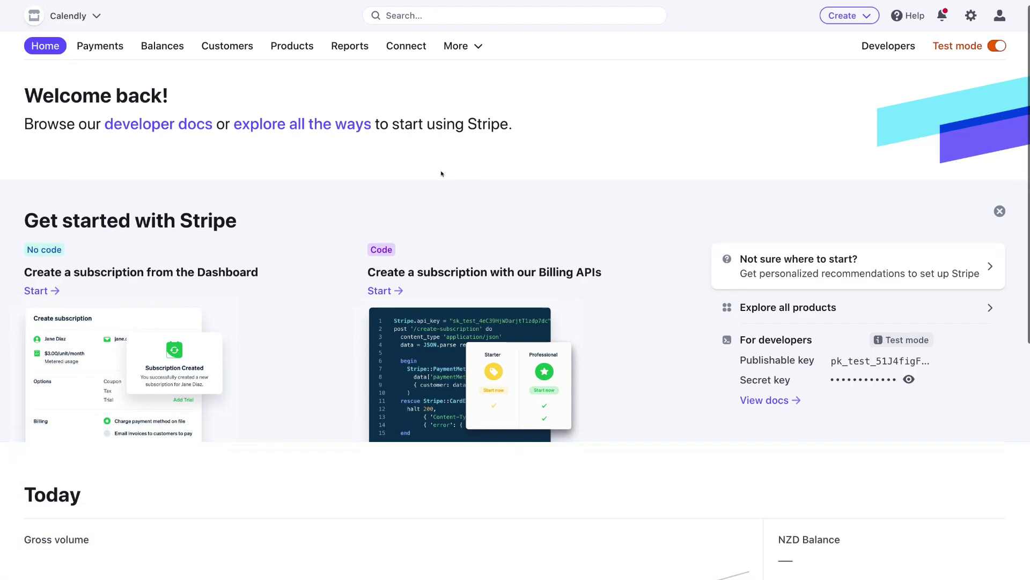
scroll(441, 173, down, 7)
scroll(439, 173, down, 2)
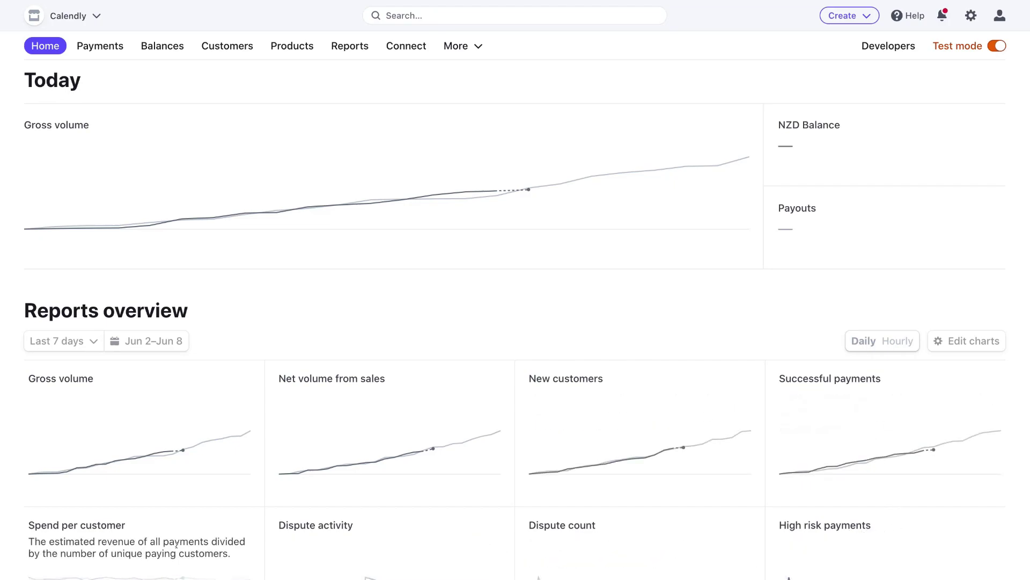
Step: Show the Calendly Customers page with Test mode switched off for live data
click(226, 47)
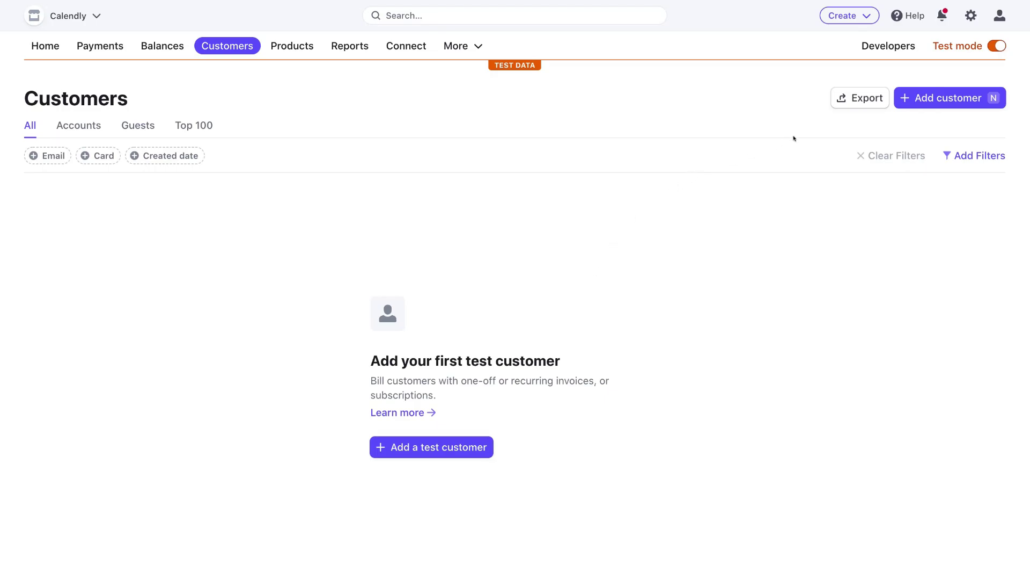
click(992, 45)
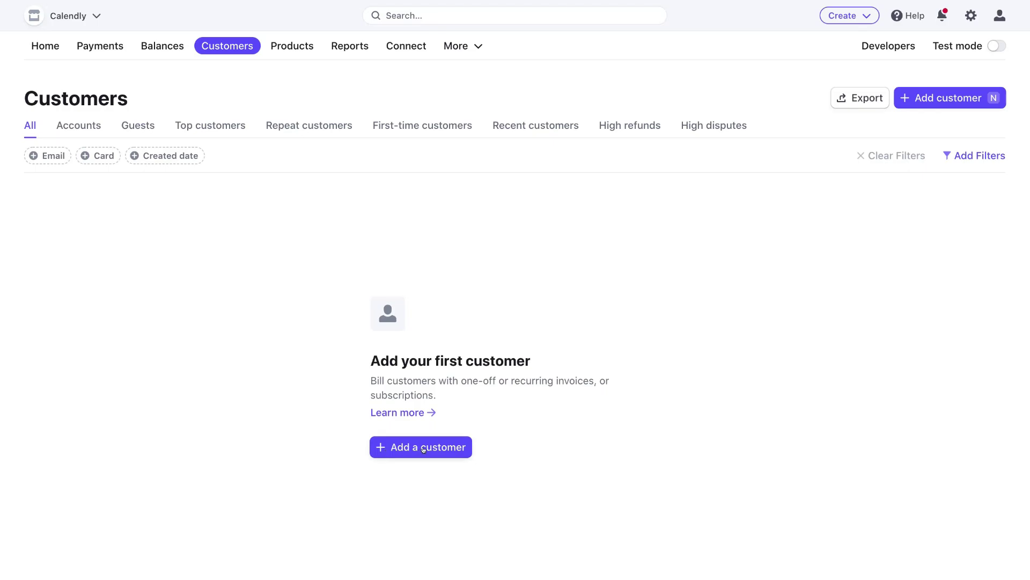
Step: Start a new customer with their full name, e-mail address and a Gold Tier Training description
click(424, 449)
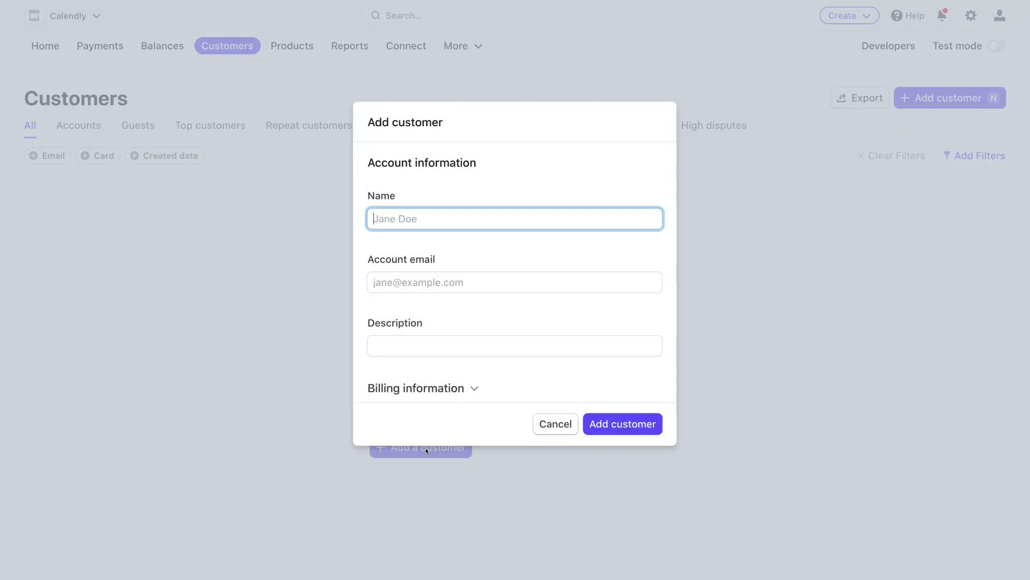
click(373, 280)
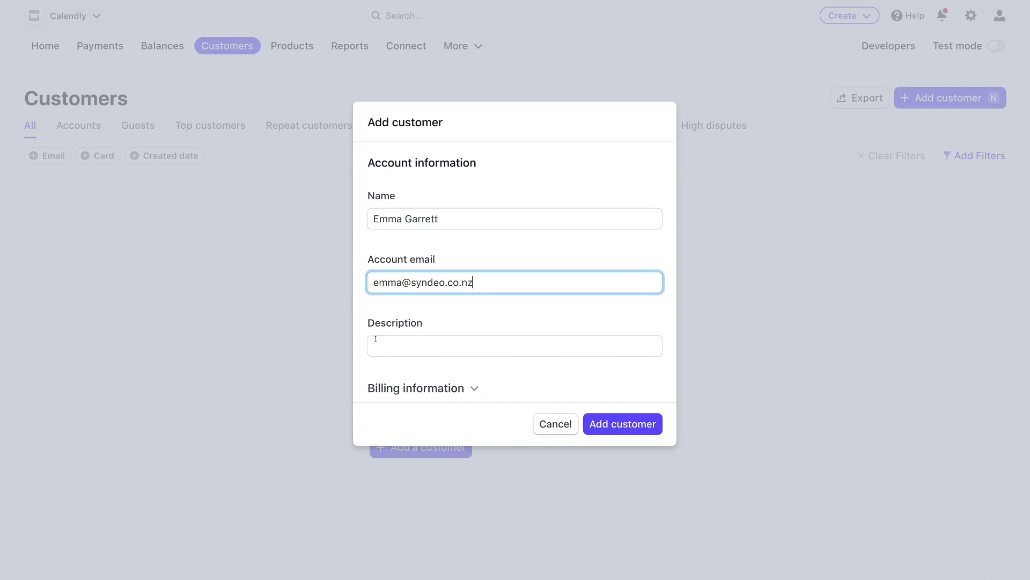
click(376, 342)
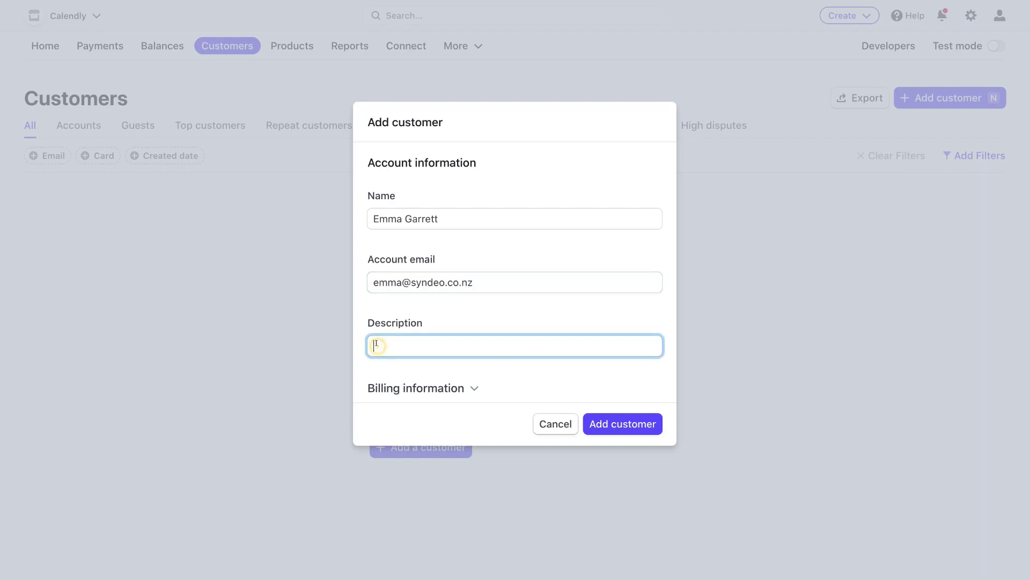
text(Emma has joined our Gold Tier Training)
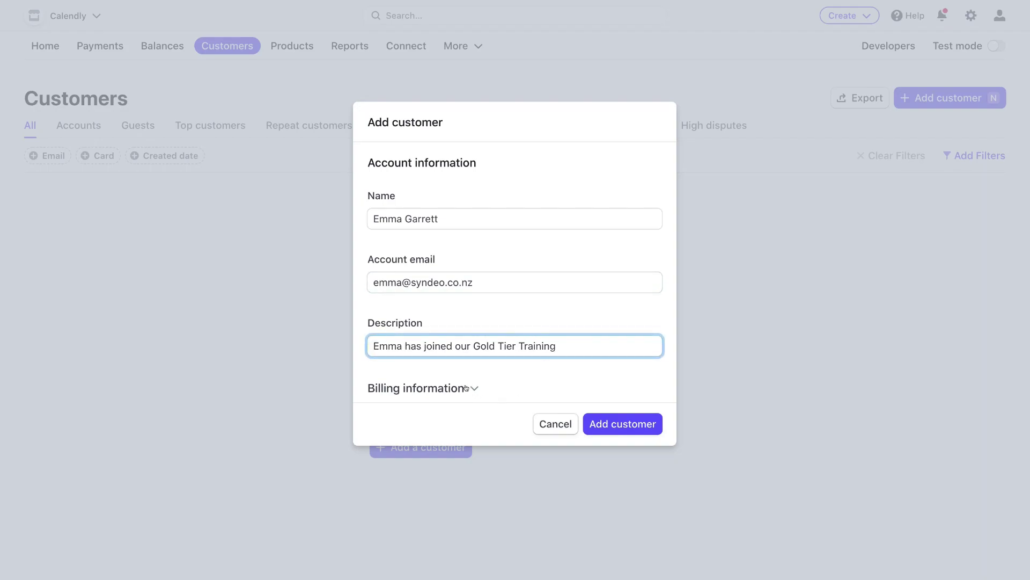
Step: Expand Billing information, review its fields, and save the new customer
click(468, 388)
scroll(515, 381, down, 5)
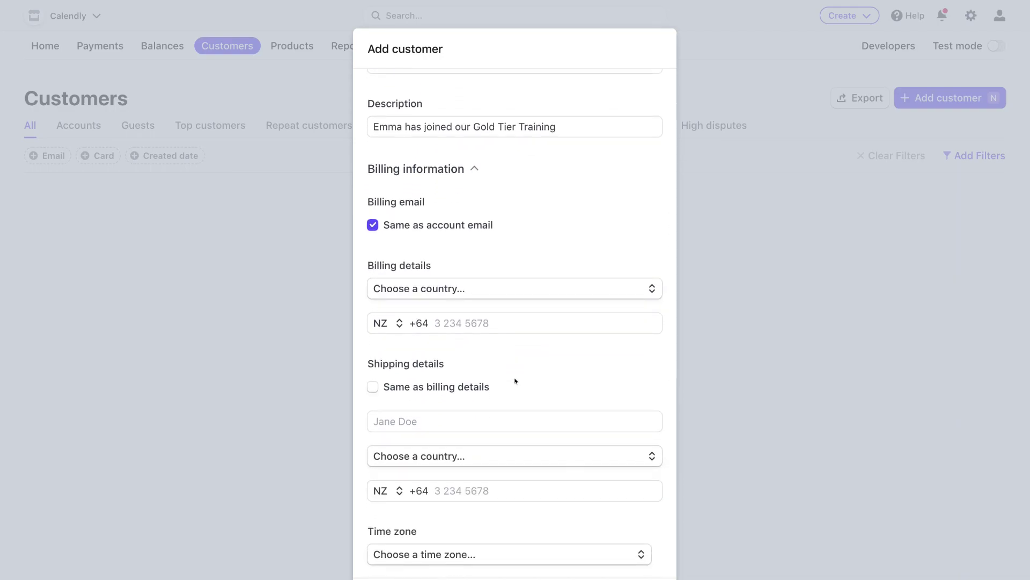
scroll(515, 381, down, 10)
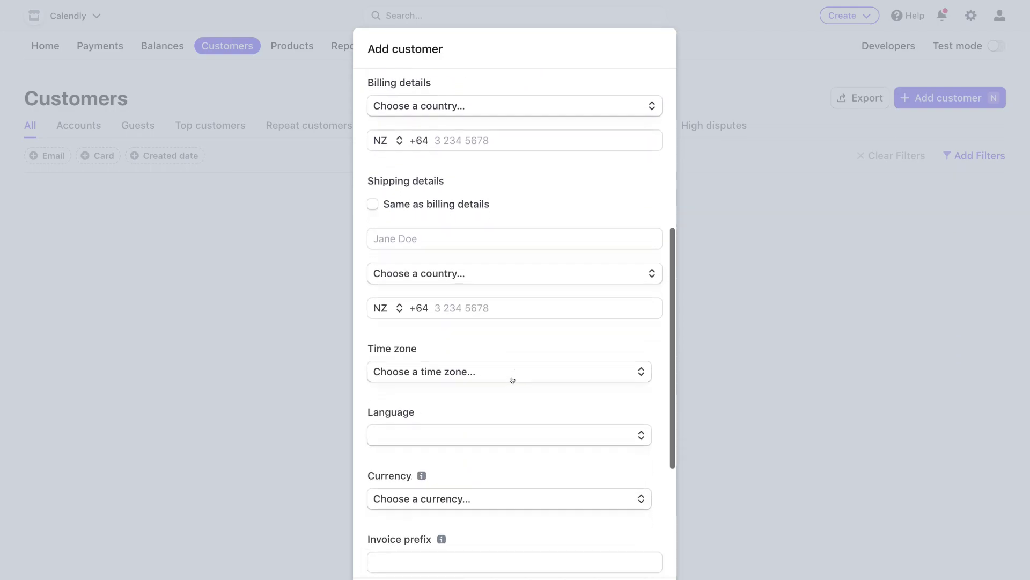
scroll(516, 381, up, 8)
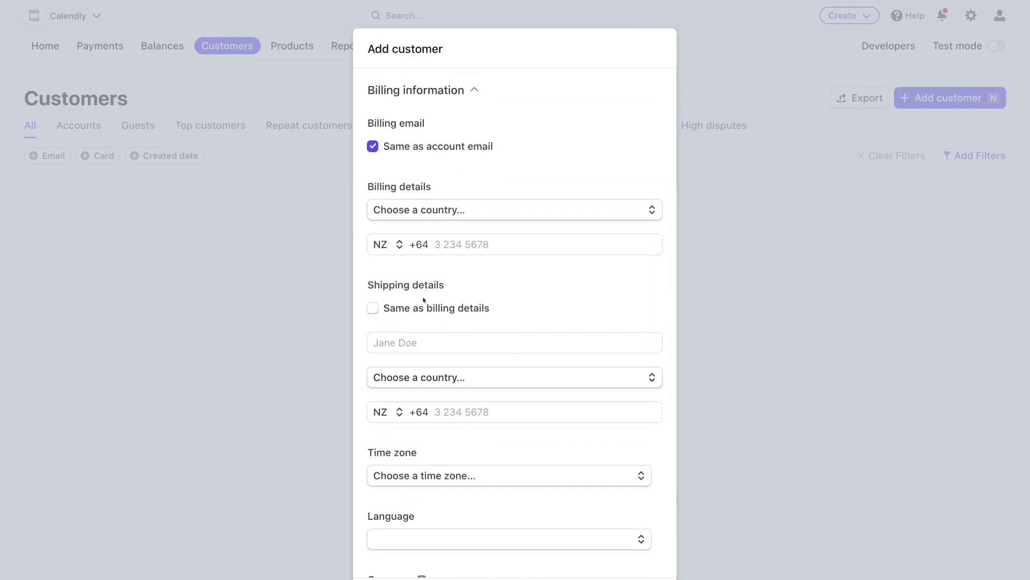
scroll(424, 300, down, 5)
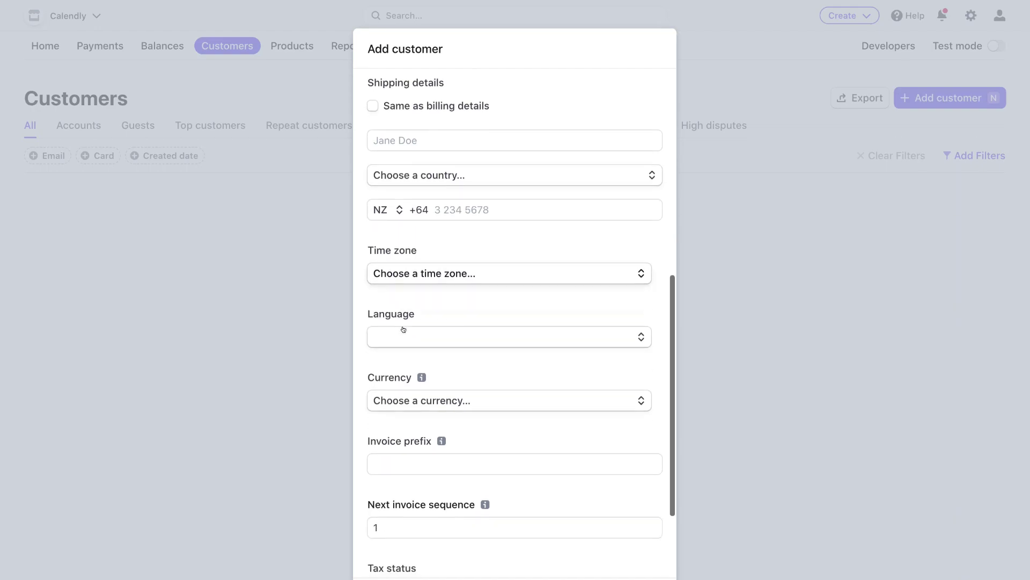
scroll(403, 329, down, 3)
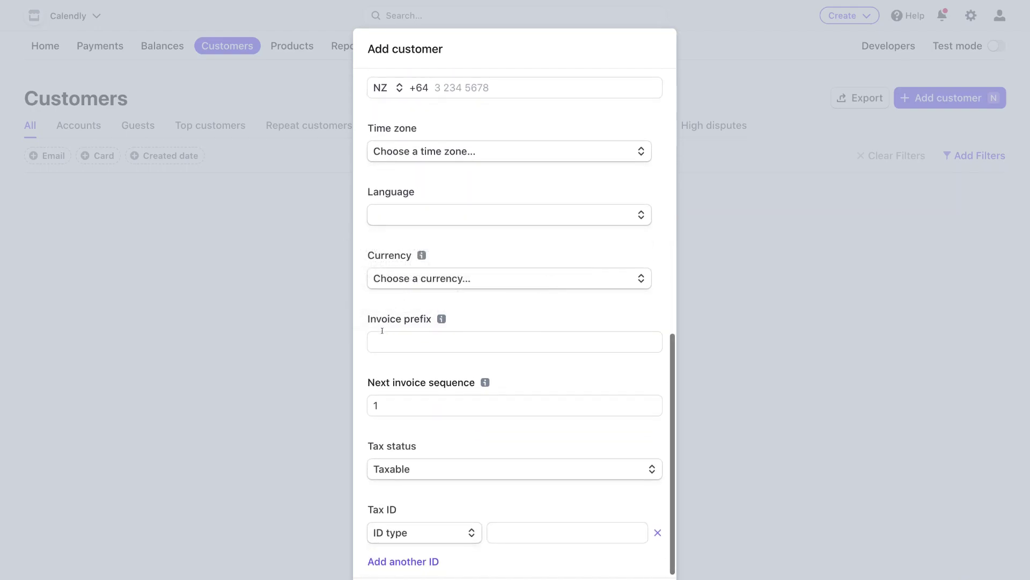
scroll(382, 330, down, 2)
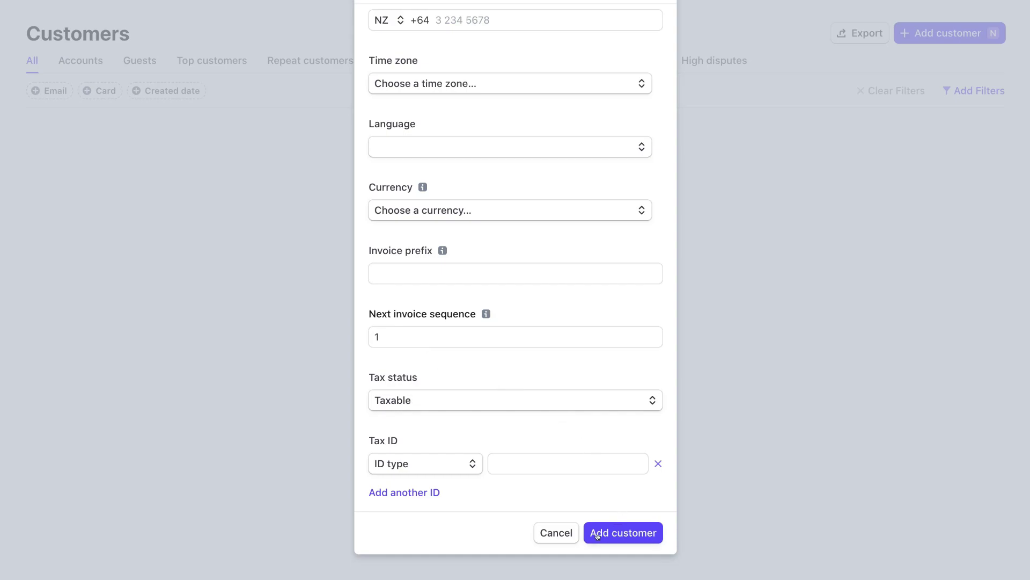
click(621, 534)
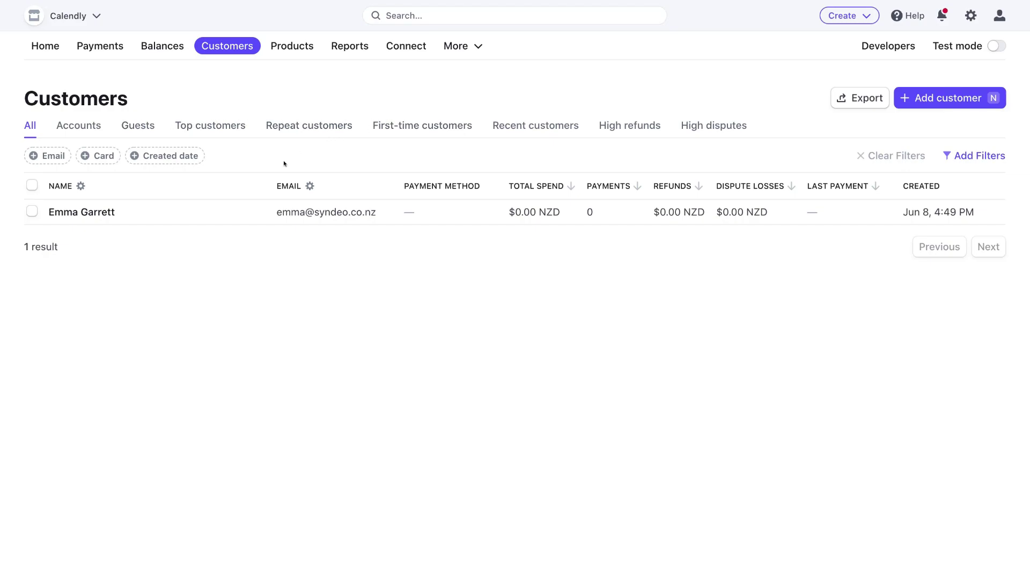
Step: Go to the Products list and start adding a new product
click(288, 47)
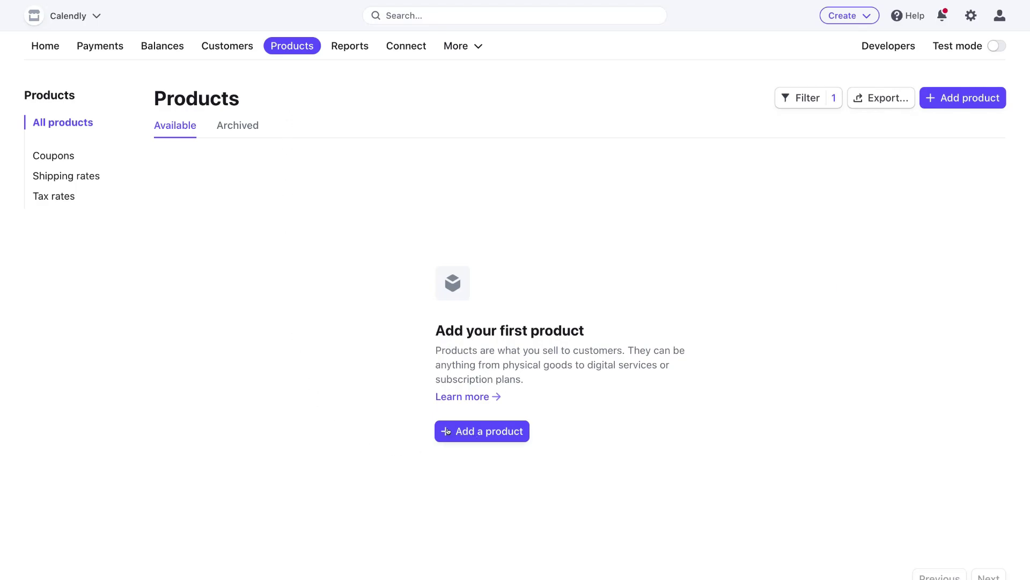
click(491, 430)
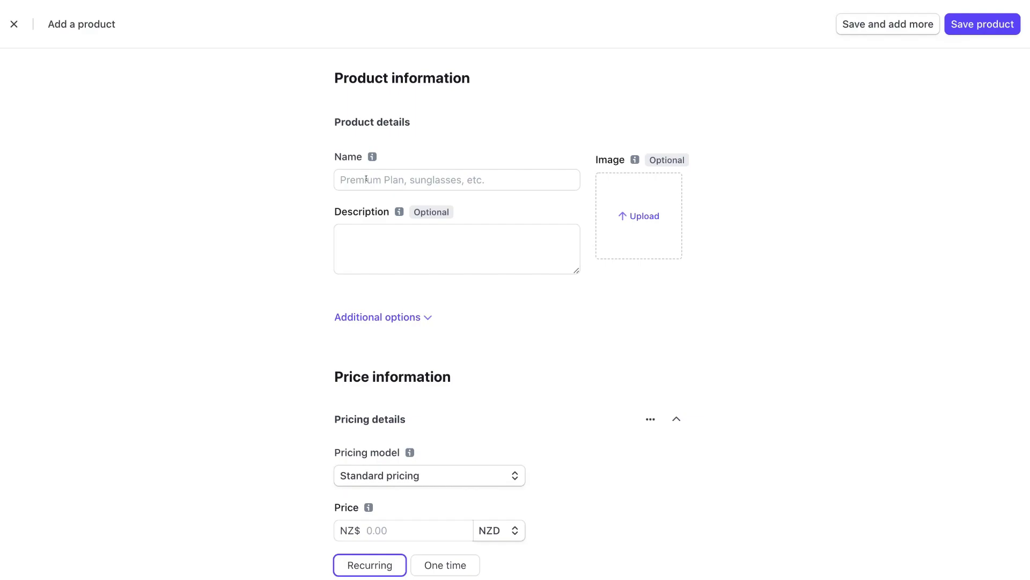
Step: Name the product 'Consulting Gold Tier' with description 'This is our 1 on 1 consulting service (1 hour).'
click(366, 179)
text(Consulting Gold Tier)
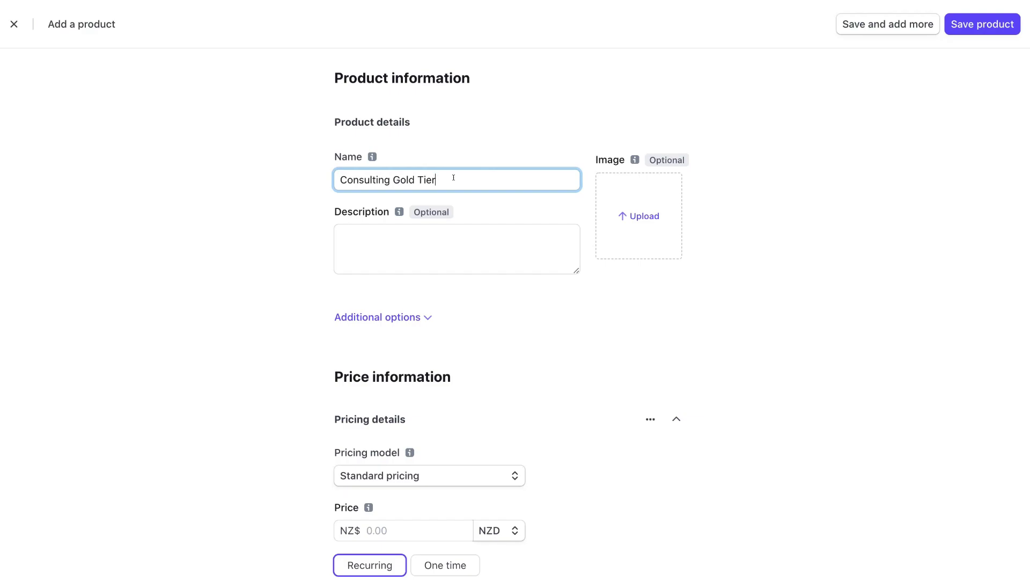
click(363, 233)
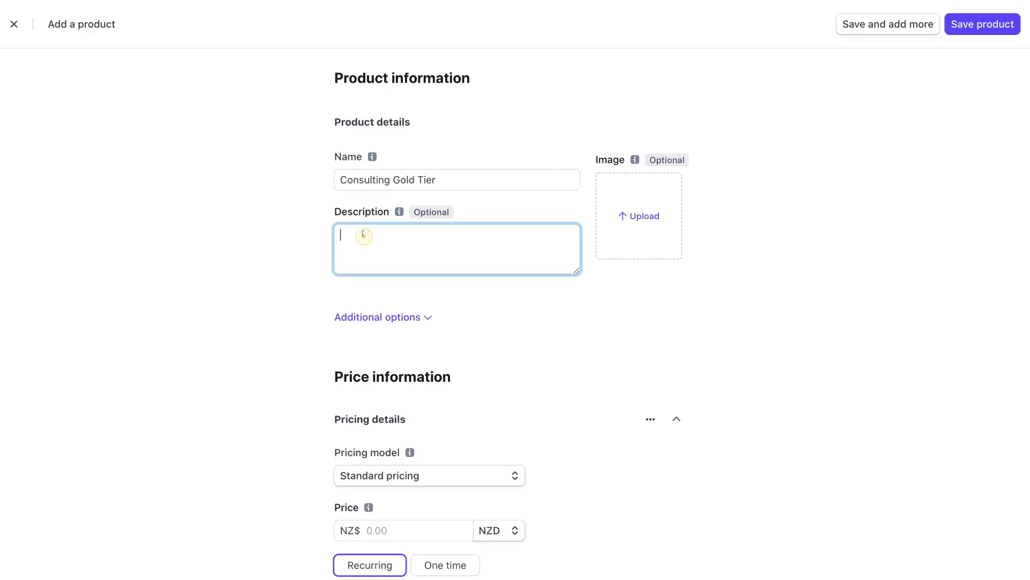
text(This is our 1 on 1 consulting service (1 hour))
text(.)
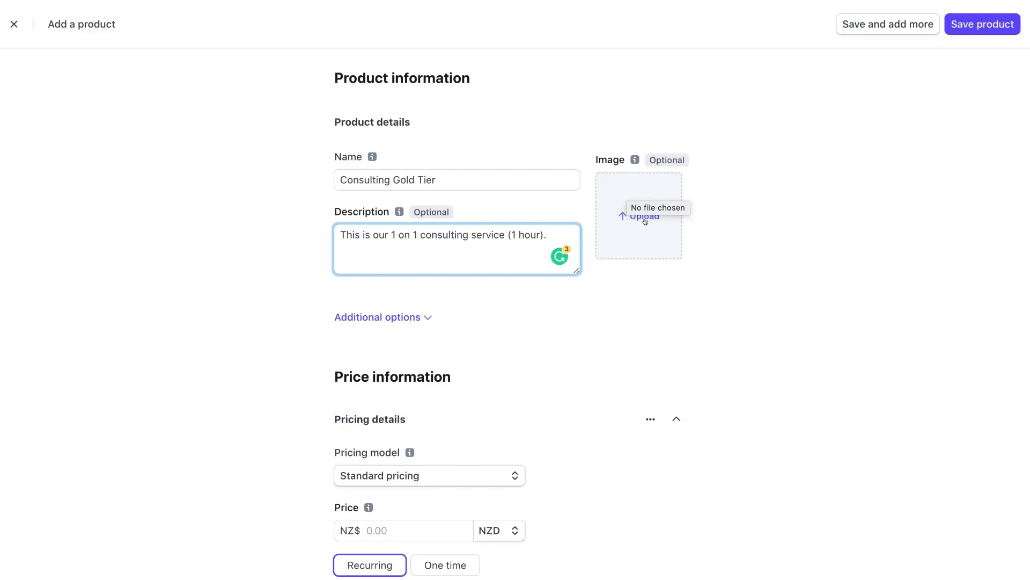
Step: Expand the product's Additional options section
scroll(643, 222, down, 3)
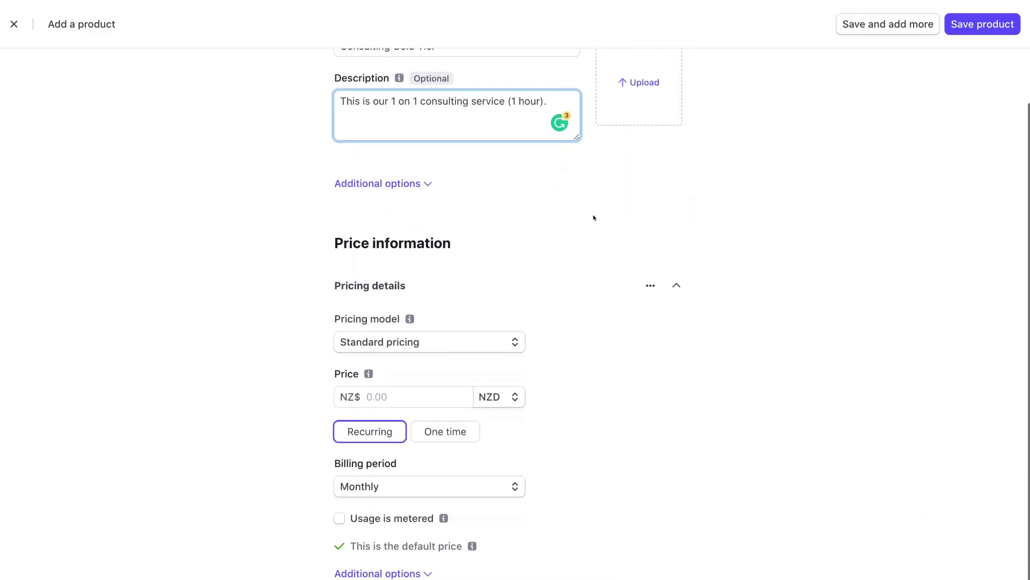
click(398, 184)
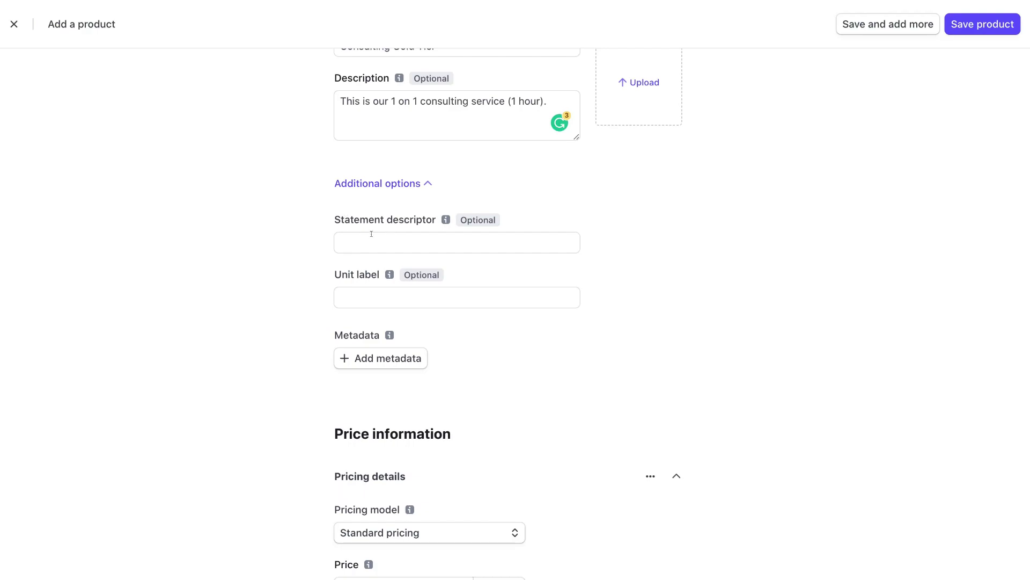
scroll(333, 287, down, 3)
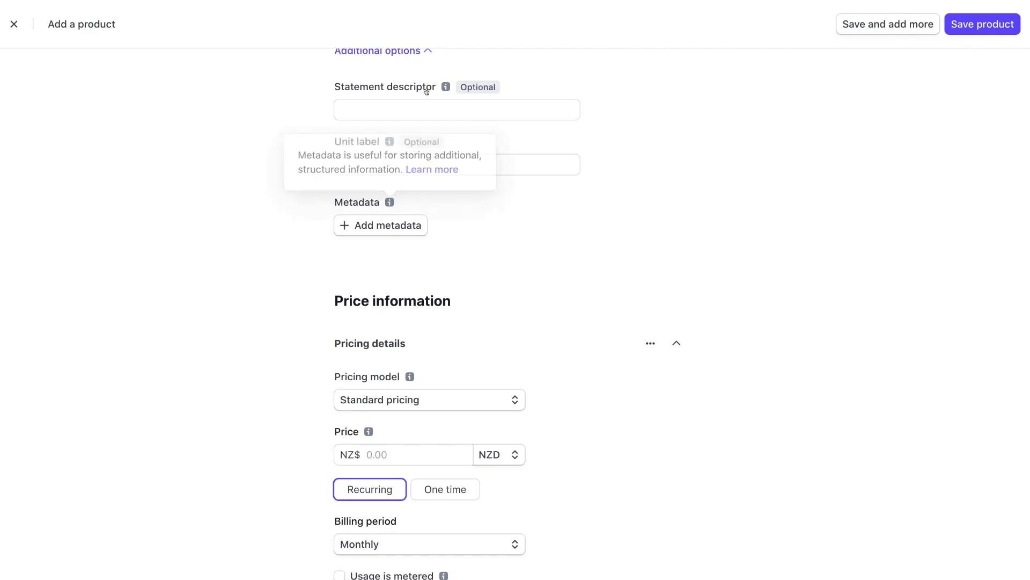
scroll(419, 202, down, 3)
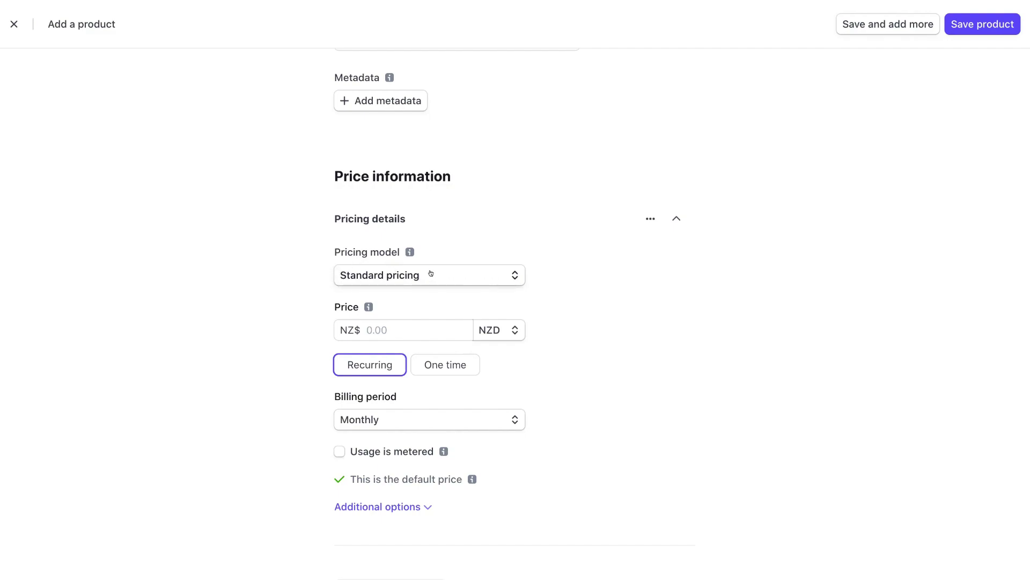
Step: Keep Standard pricing after reviewing the pricing model explanations, with a One time charge
click(481, 272)
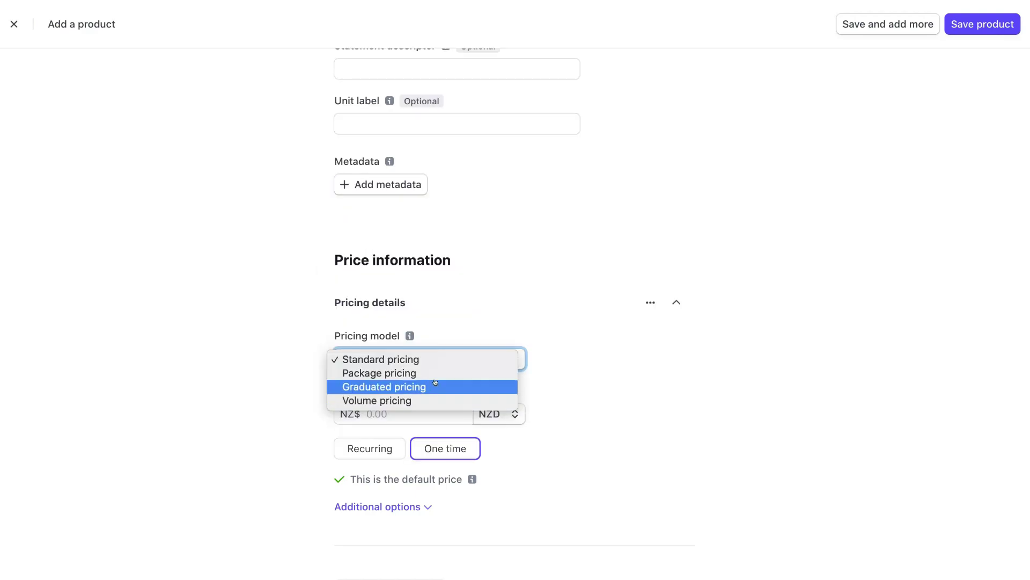
click(422, 334)
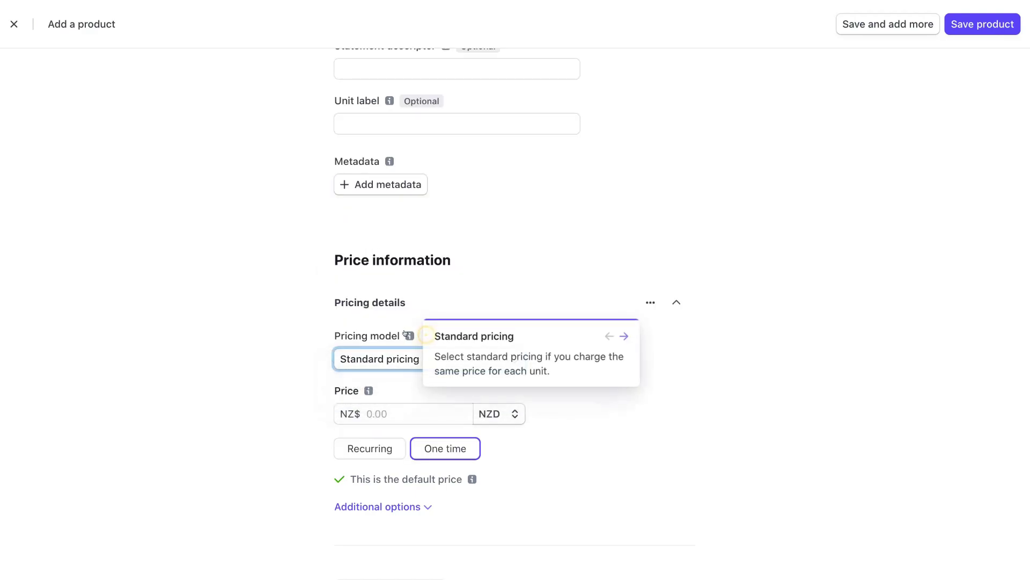
click(623, 336)
click(624, 336)
click(624, 336)
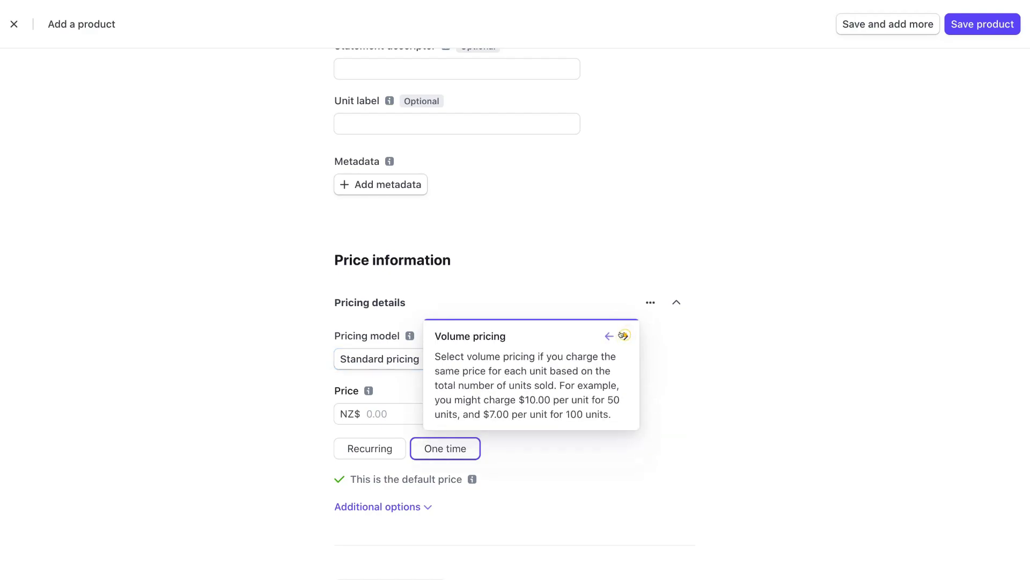
click(530, 293)
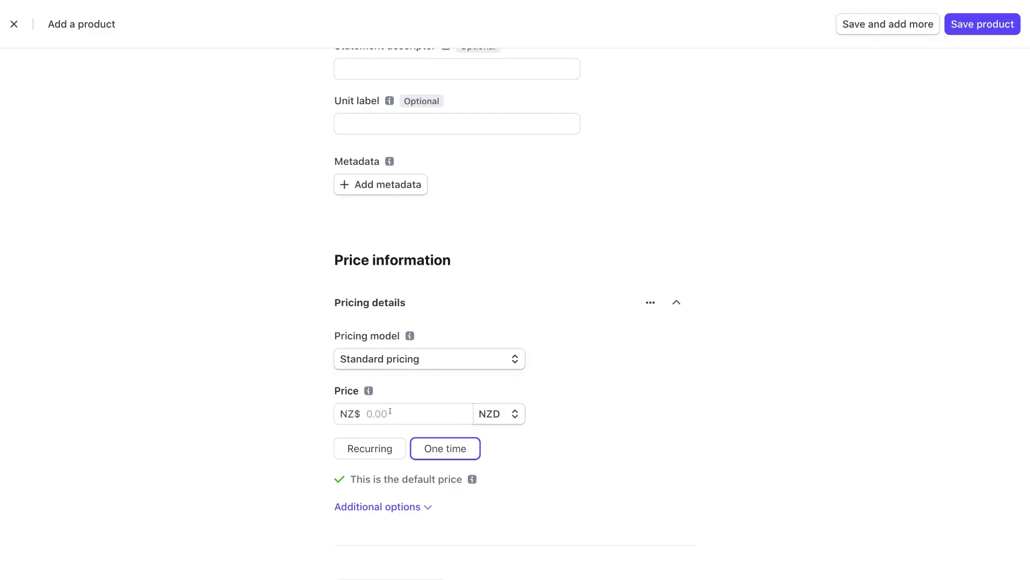
Step: Enter a one-time price of 299.00 NZD and expand the price's additional options
click(369, 417)
text(299.00)
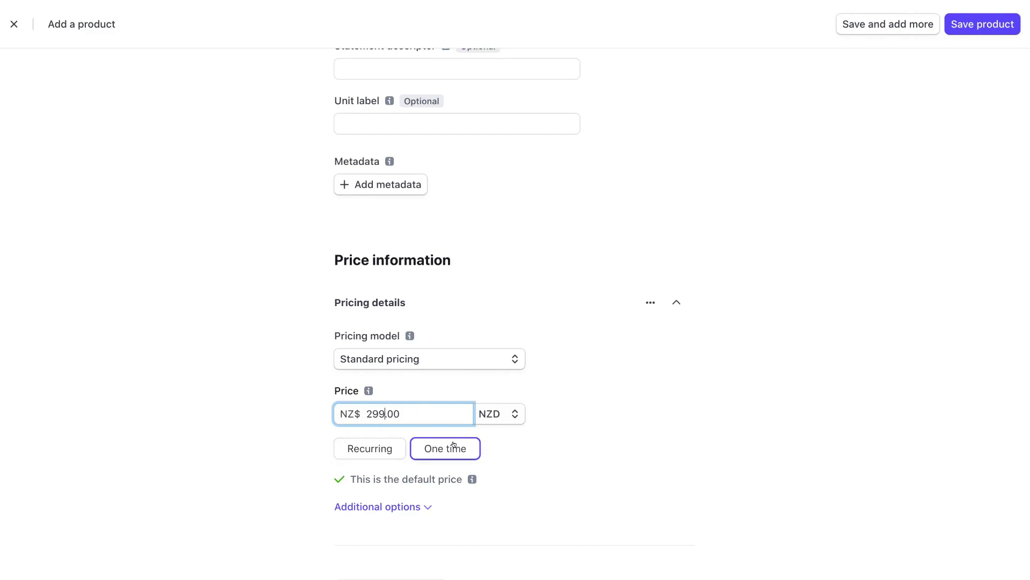
click(374, 506)
scroll(480, 491, down, 1)
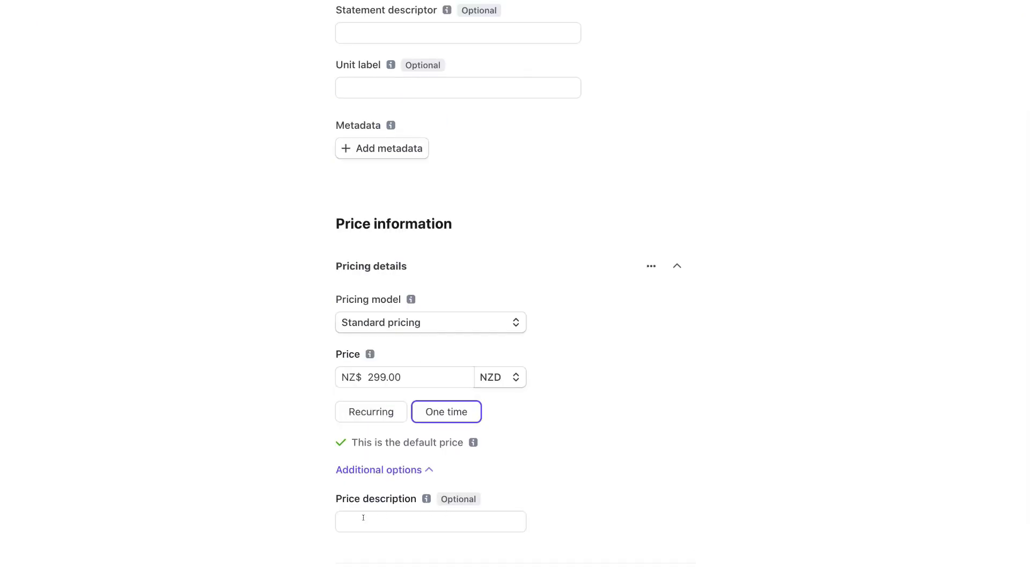
scroll(363, 517, down, 2)
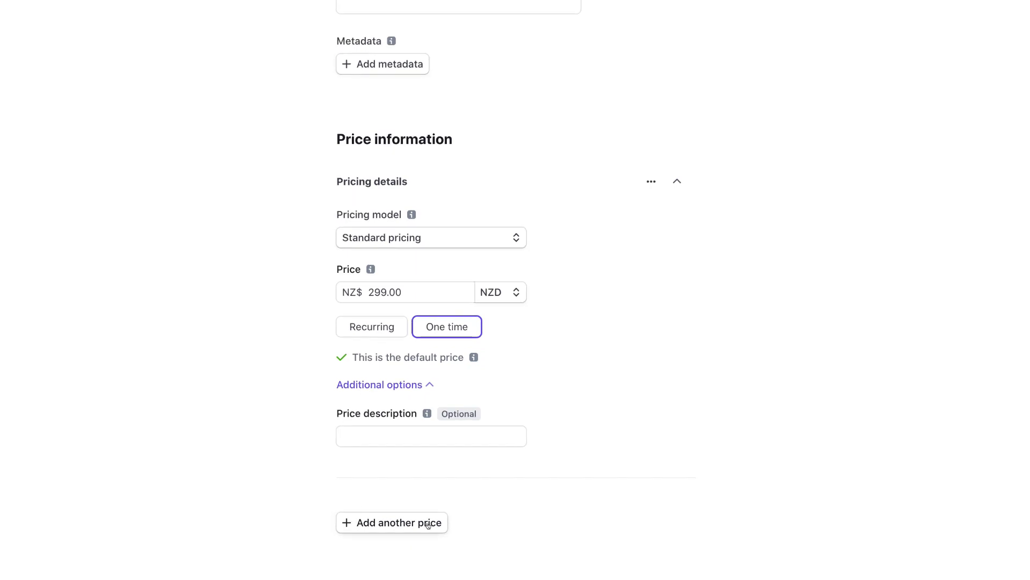
scroll(428, 524, up, 10)
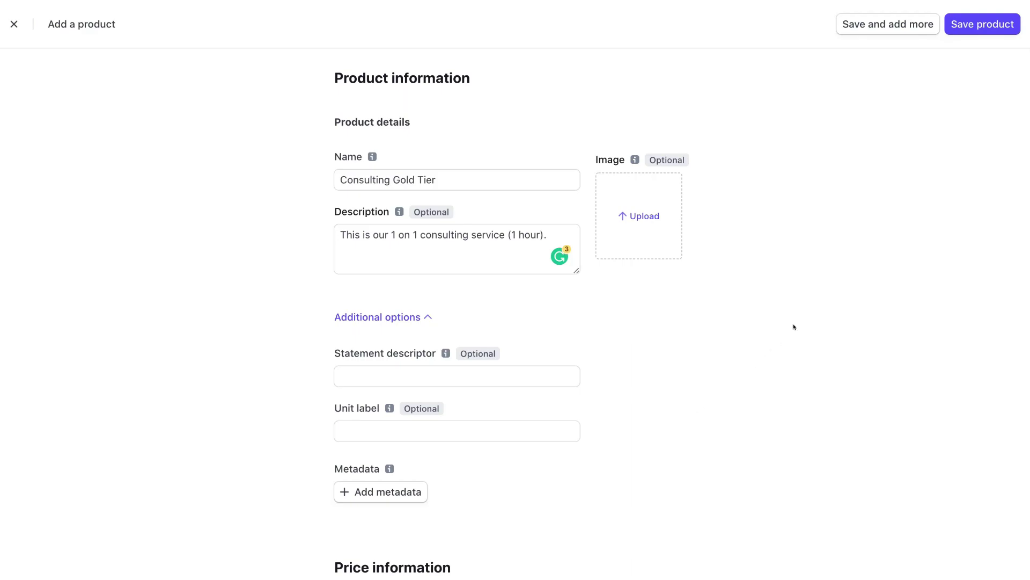
Step: Save the product and create a payment link for its $299.00 NZD price
click(965, 29)
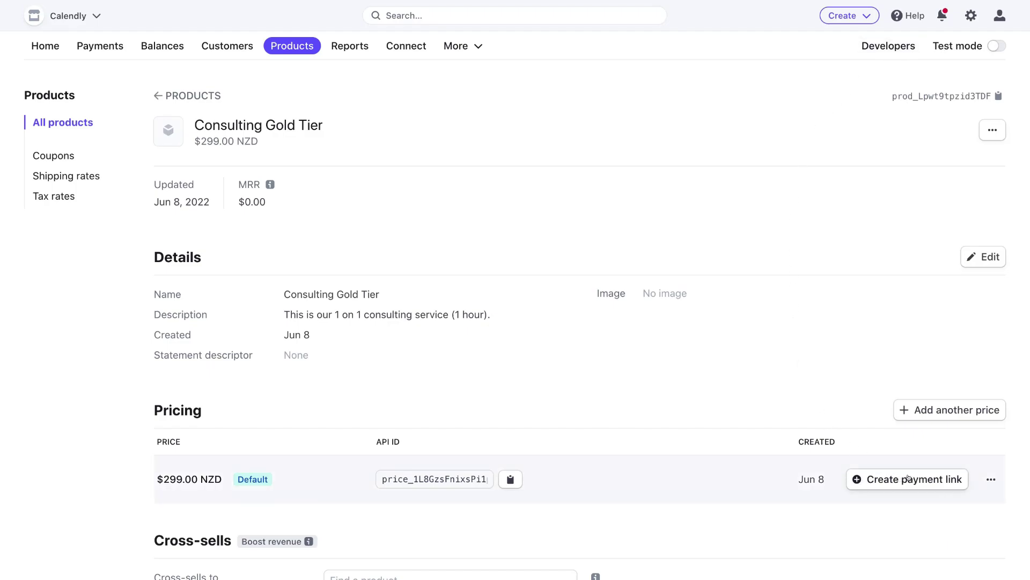
click(934, 479)
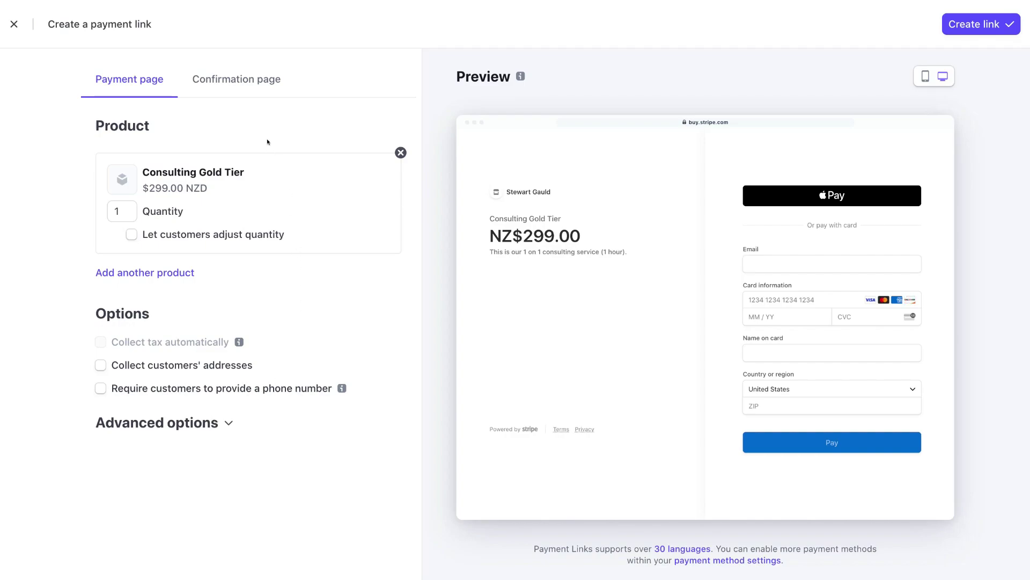
Step: Preview the default 'Thanks for your payment' confirmation page on mobile and desktop, then create the link
click(238, 83)
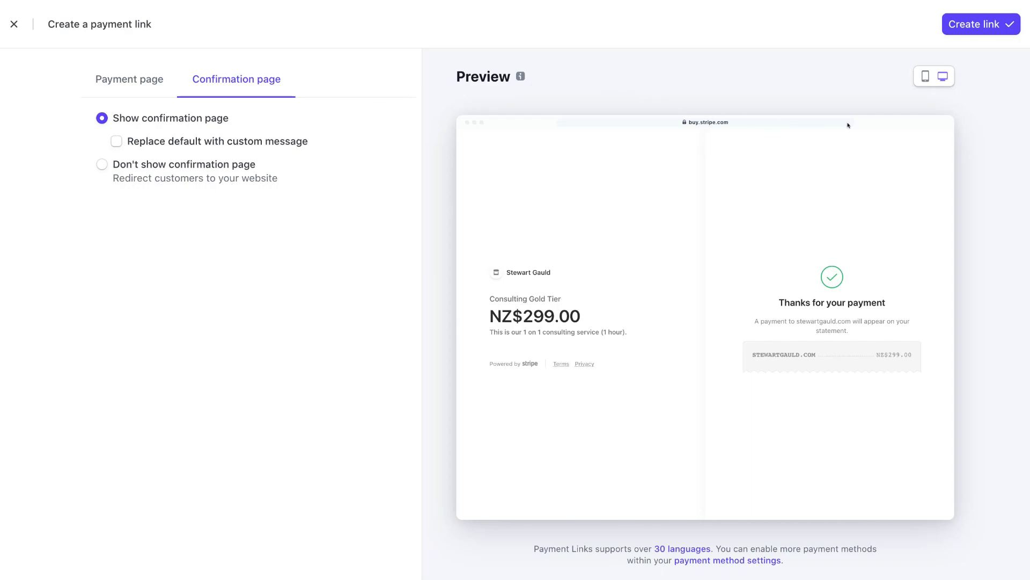
click(925, 77)
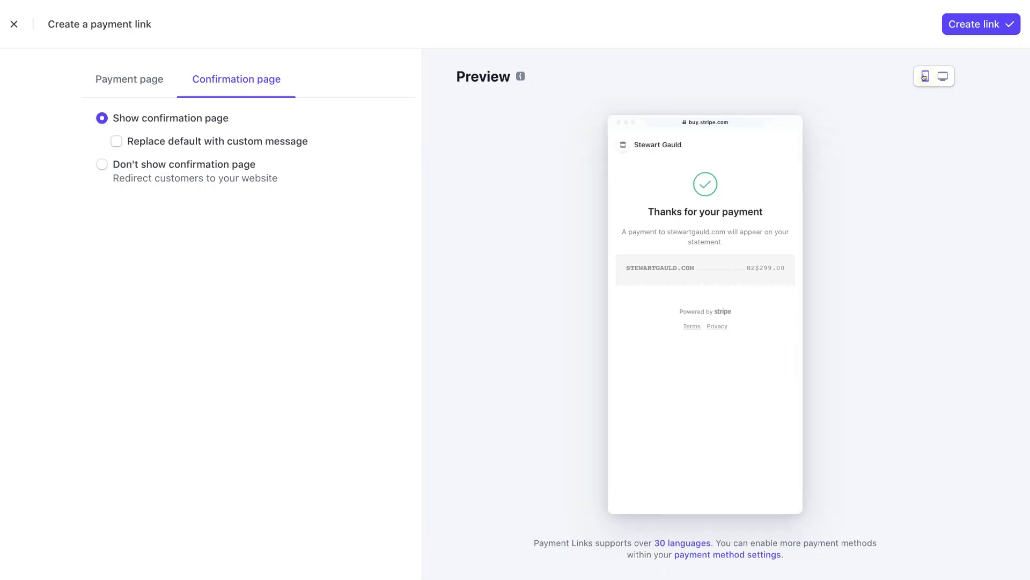
click(938, 77)
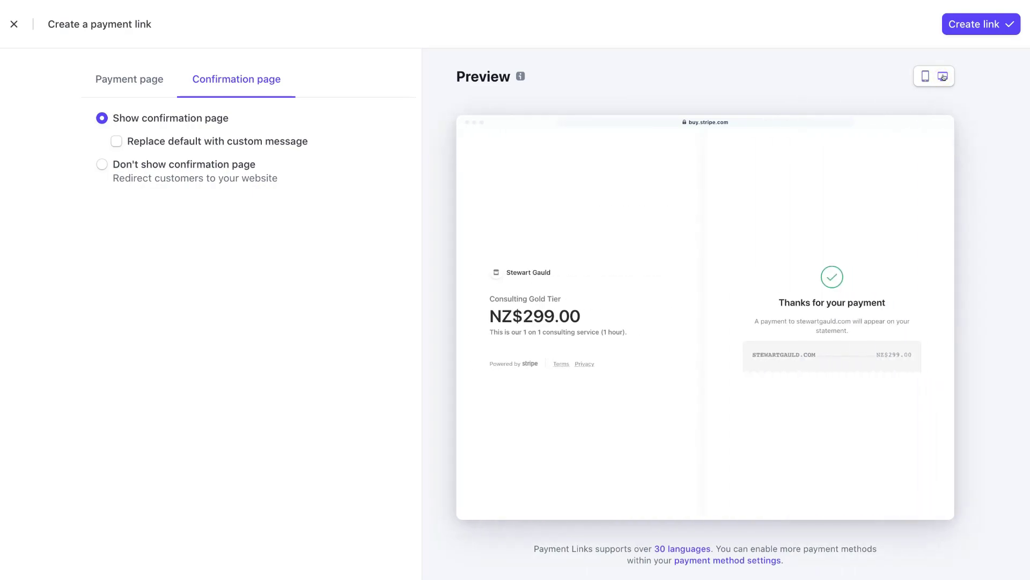
click(994, 25)
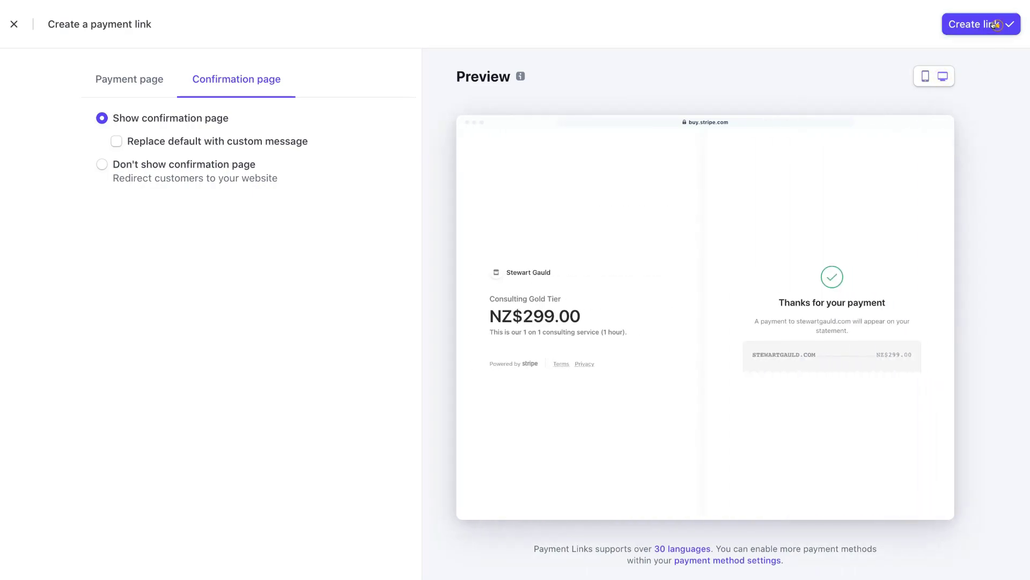
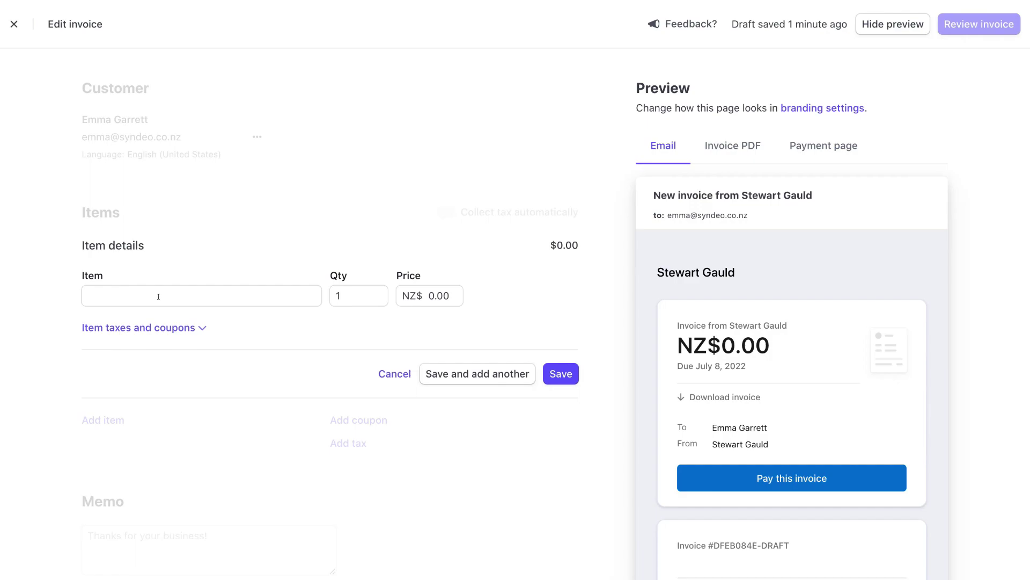
Step: Discard the blank line item from the invoice draft
click(391, 372)
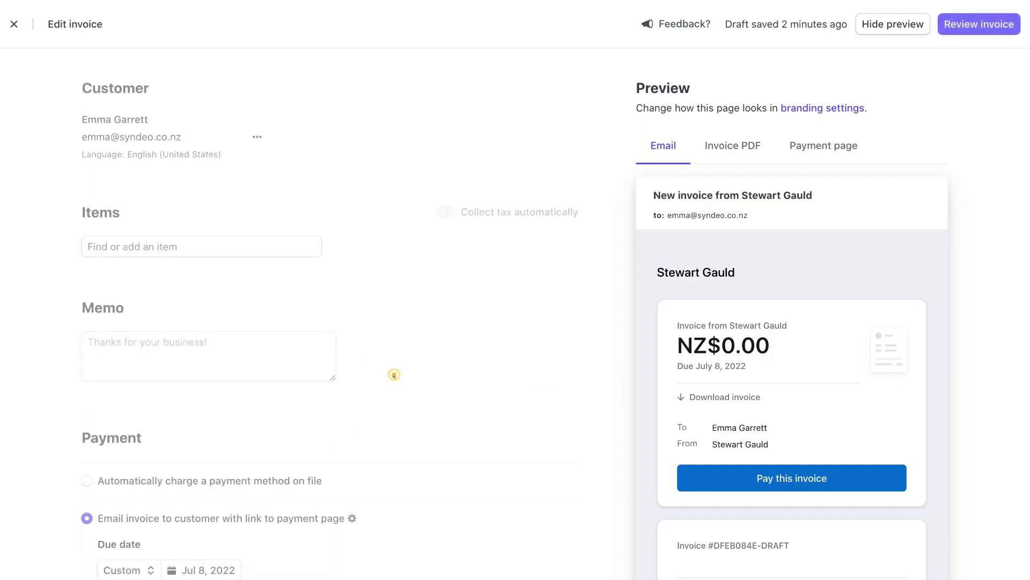
click(182, 249)
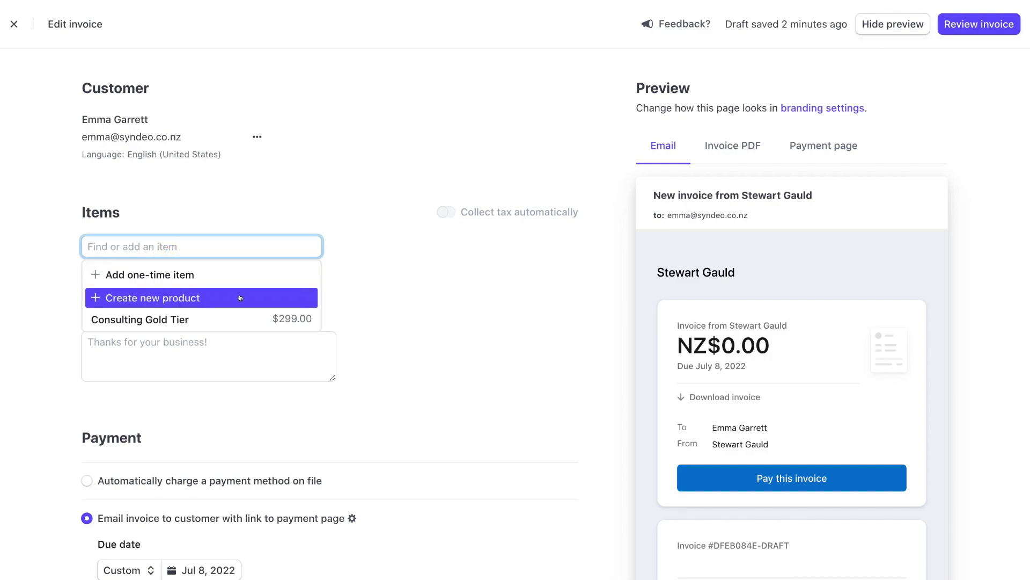
click(404, 319)
scroll(405, 346, down, 3)
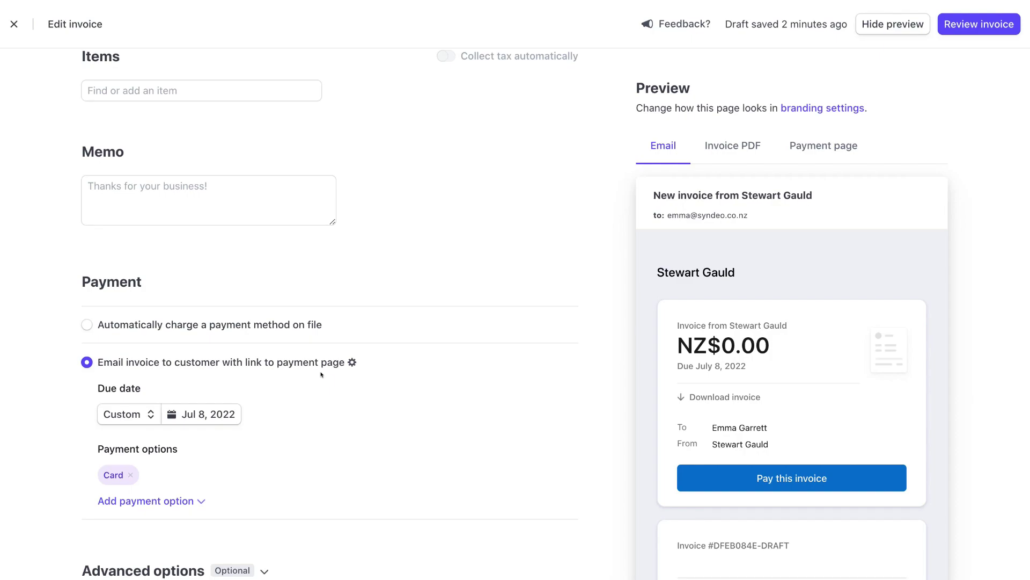
scroll(320, 374, up, 3)
Step: Add one Consulting Gold Tier item at $299.00, quantity 1, to the invoice
click(139, 246)
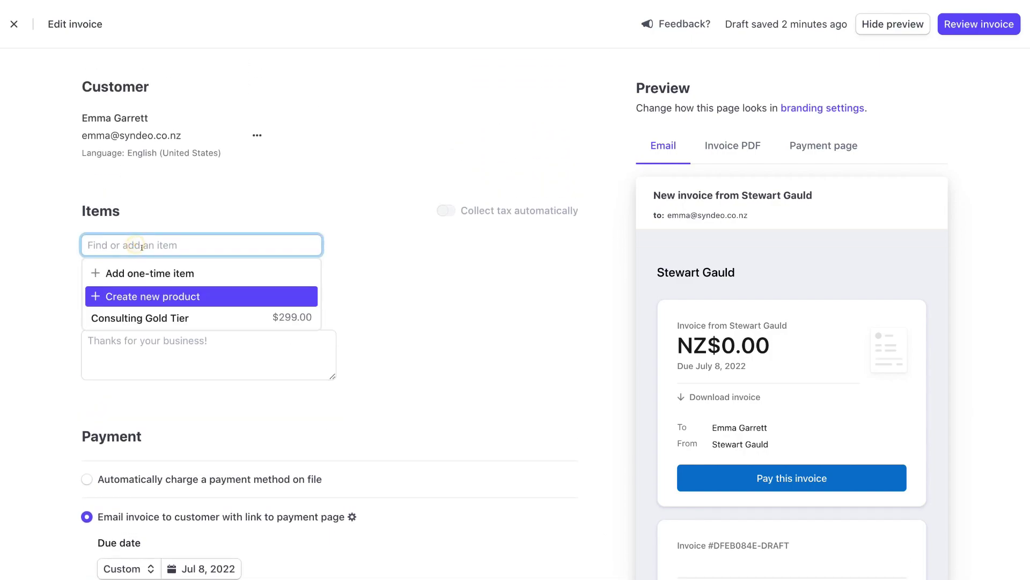
click(147, 318)
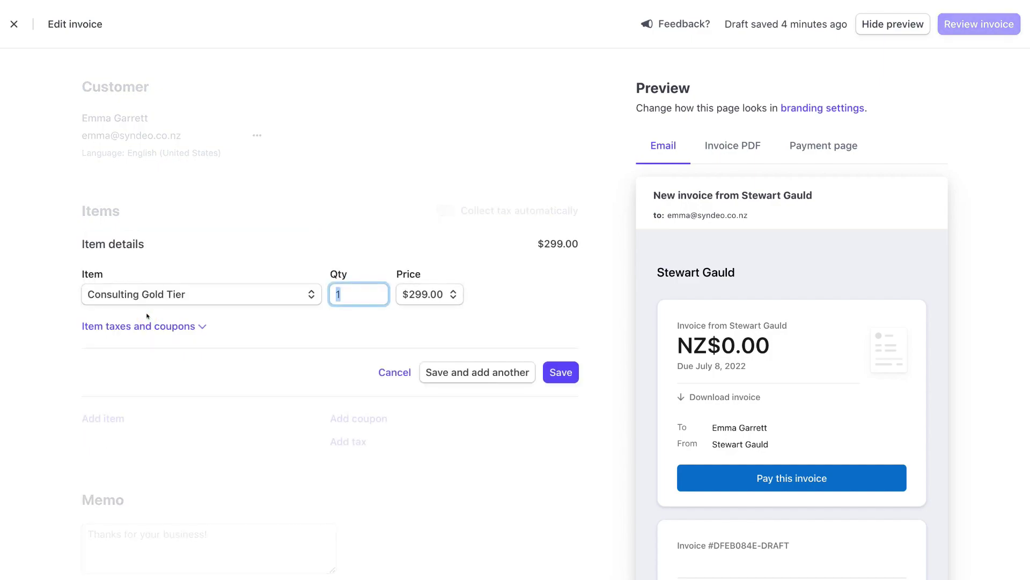
click(544, 376)
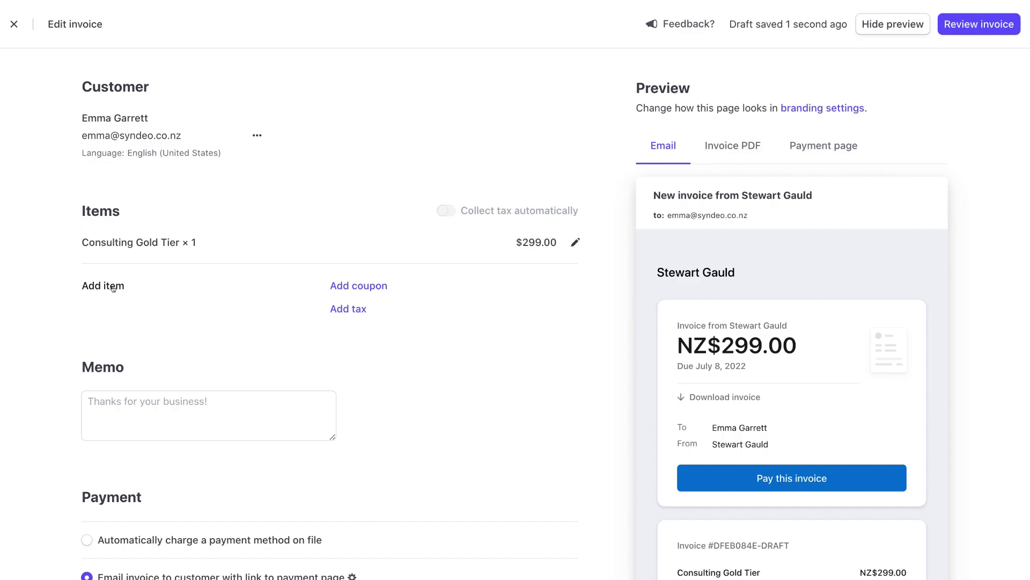
Step: Add the memo 'Please make this payment within 28 days.' to the invoice
click(115, 400)
text(Please make this payment within 28 days.)
scroll(373, 360, down, 3)
scroll(373, 355, up, 3)
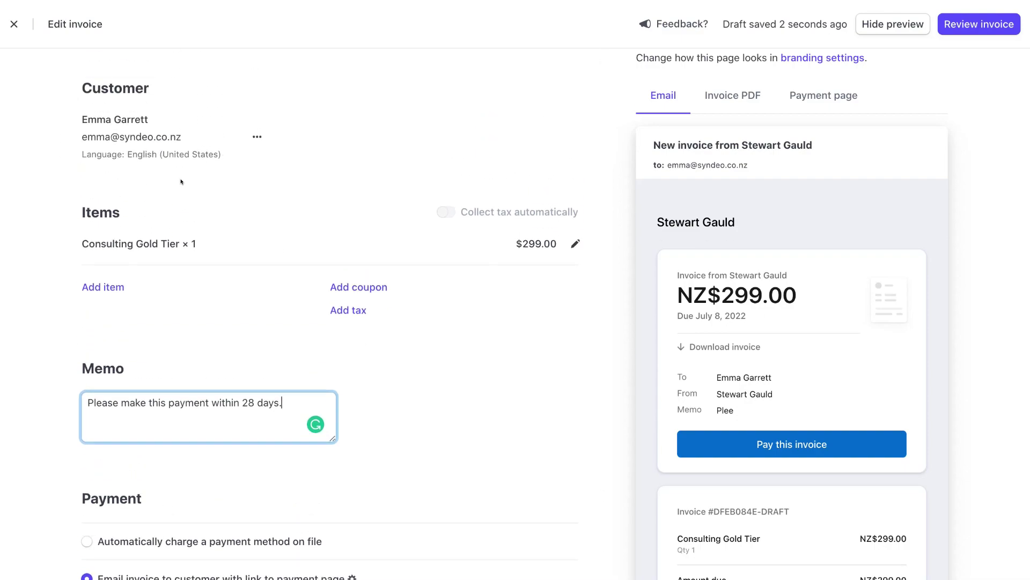
scroll(180, 183, down, 4)
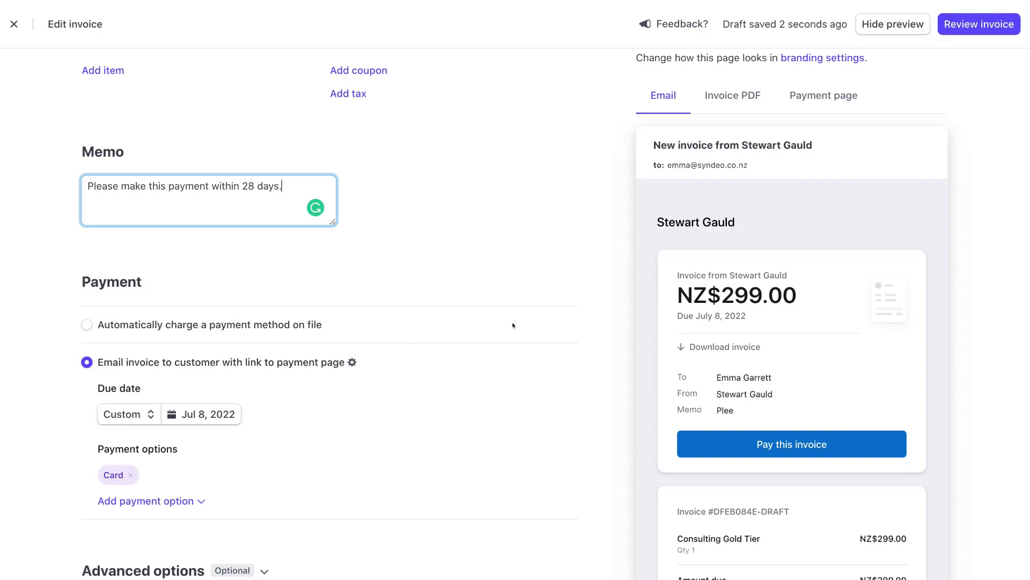
Step: Review the invoice without sending it, keeping it as a draft, and return to Invoices
click(970, 26)
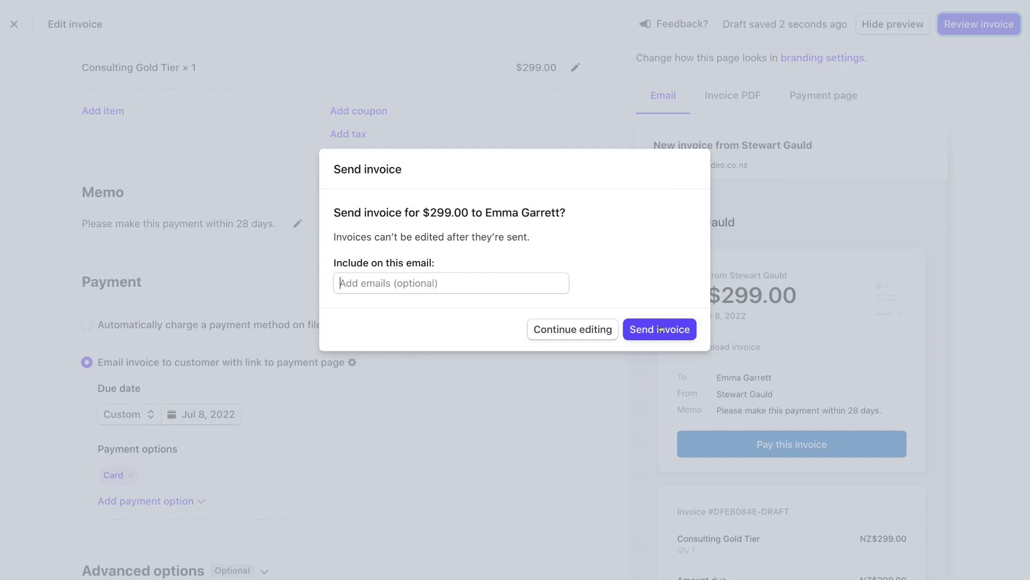
click(548, 329)
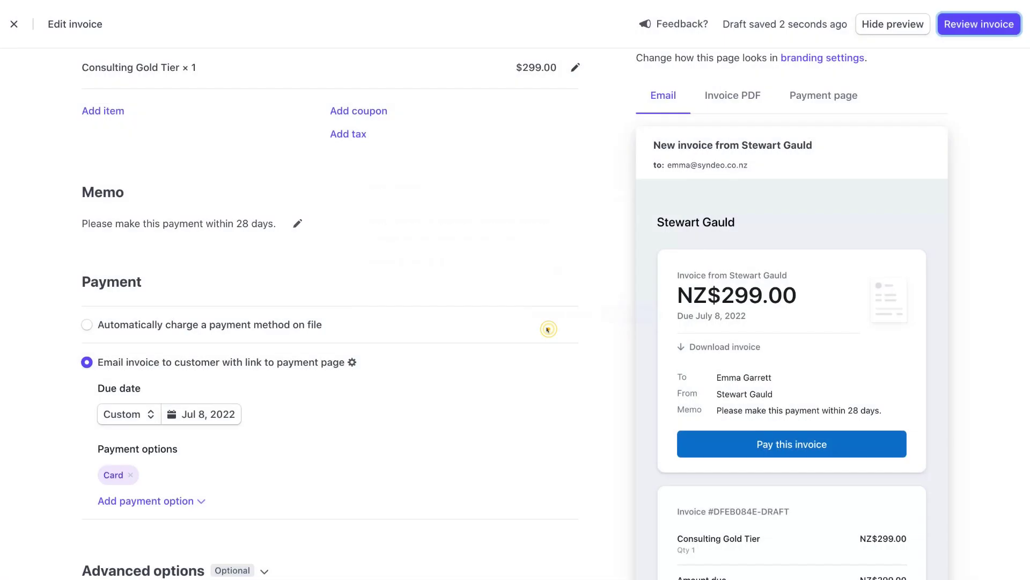
click(11, 23)
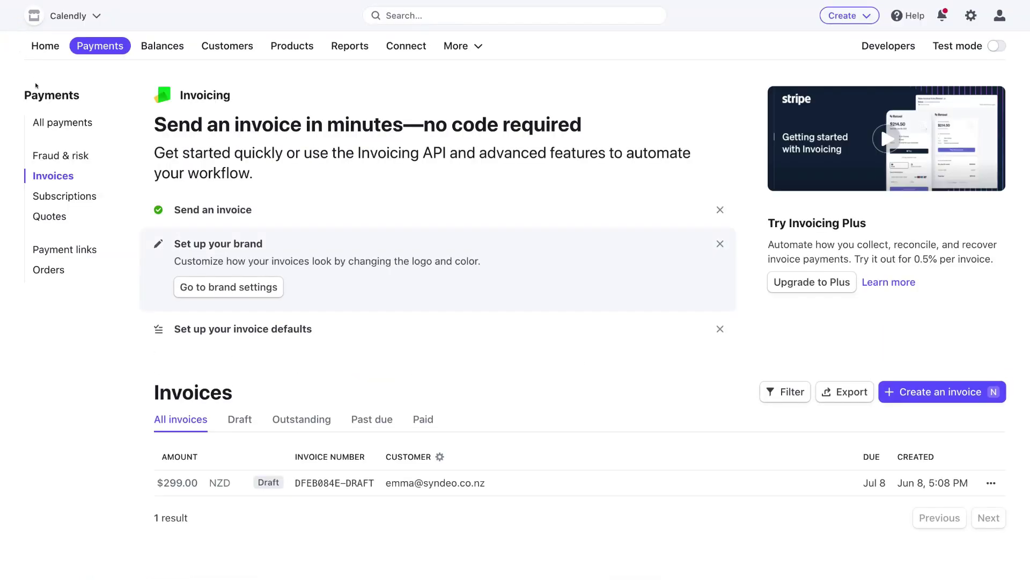
Step: Browse Subscriptions and Quotes, then show the Payment links list with the Consulting Gold Tier link
click(52, 195)
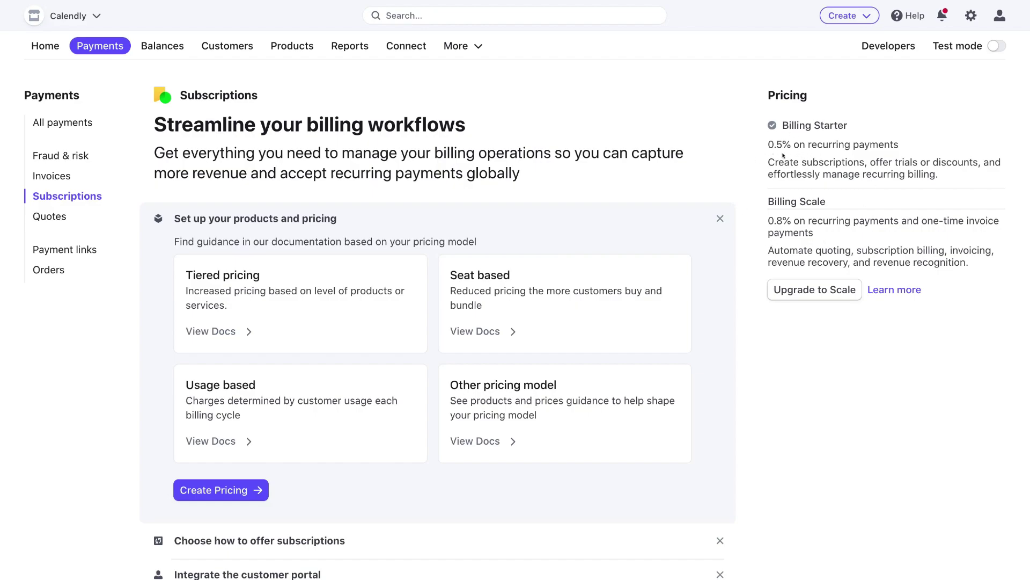
click(45, 216)
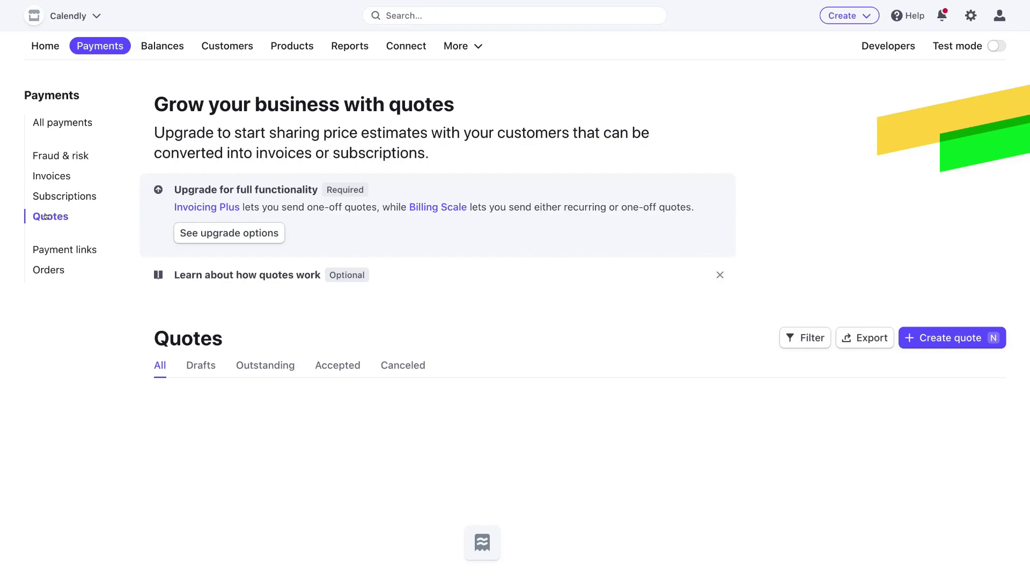
click(46, 249)
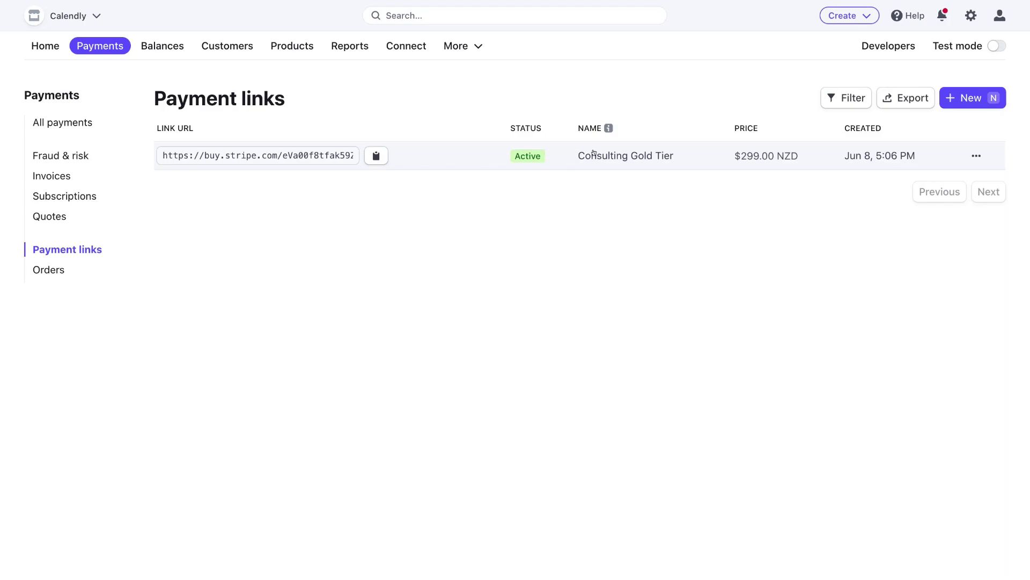
Step: Deactivate the Consulting Gold Tier payment link, then view the Balances overview
click(971, 155)
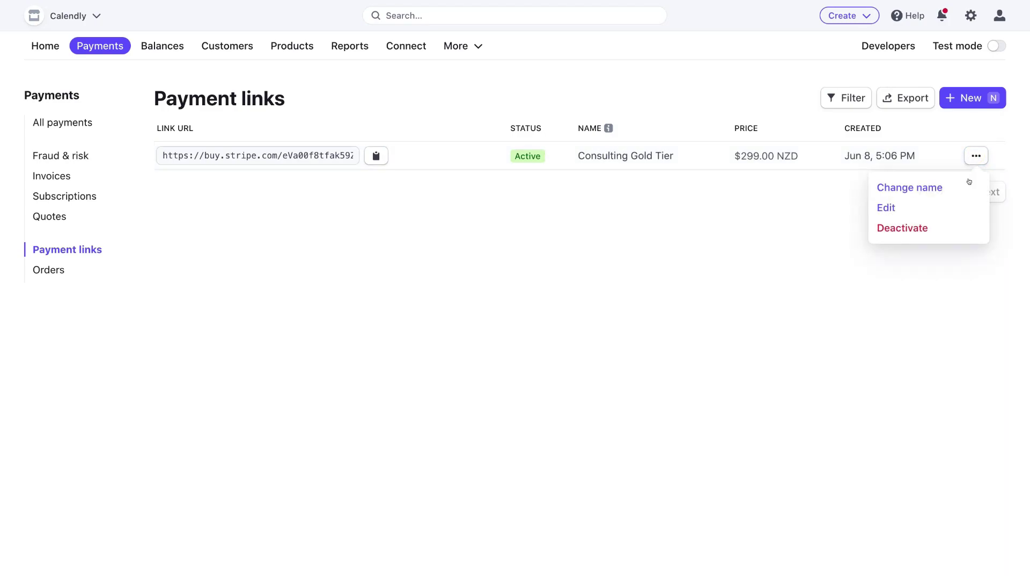
click(920, 227)
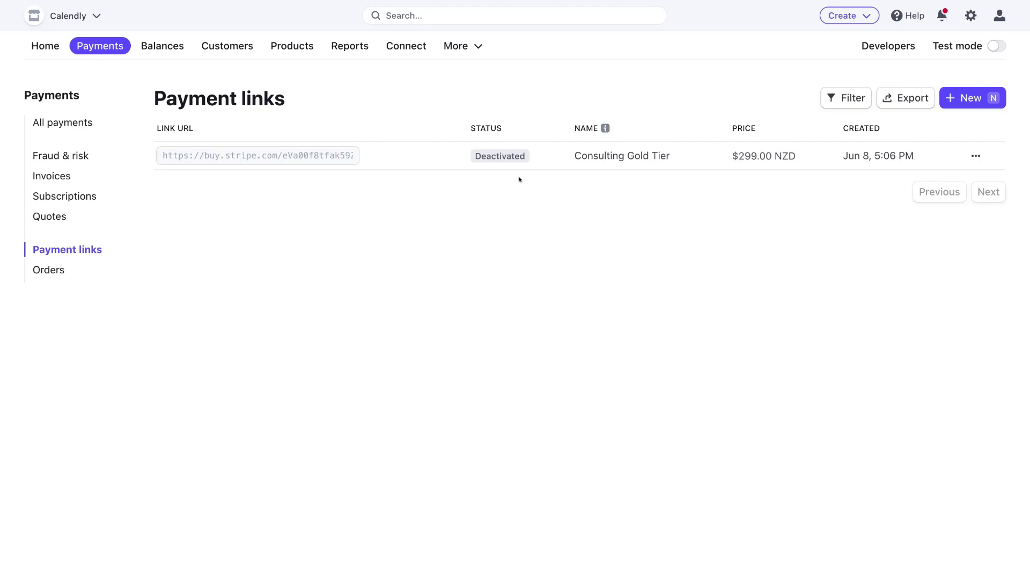
click(164, 44)
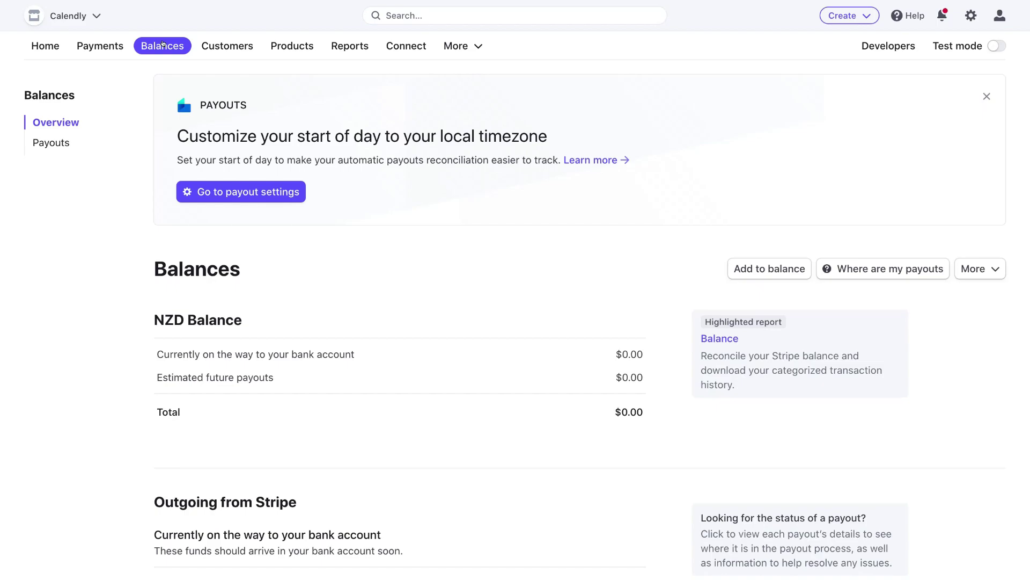
Step: Visit the Reports overview, then go to the Connect overview page
click(350, 46)
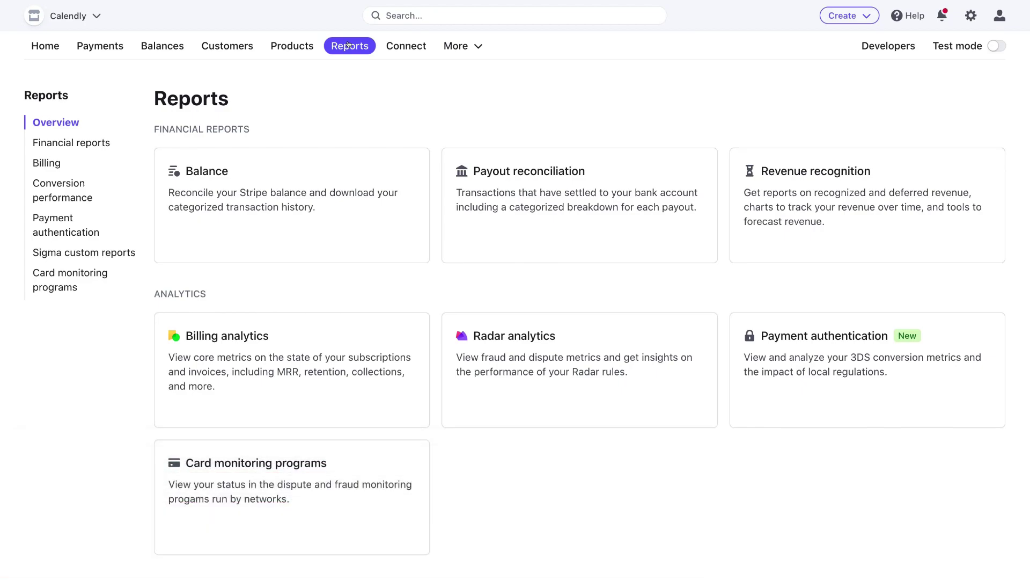
click(420, 46)
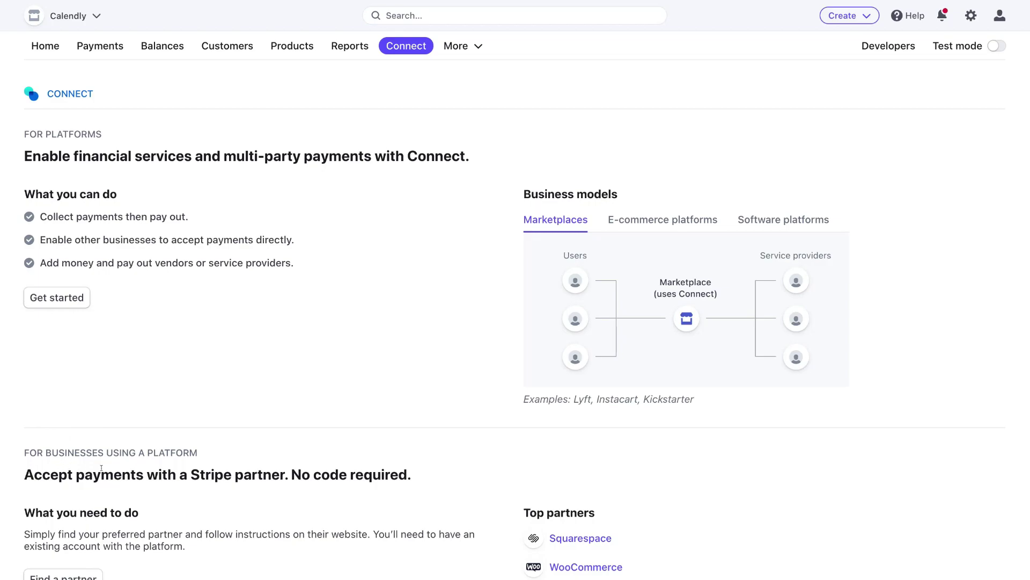
scroll(140, 471, down, 1)
click(863, 16)
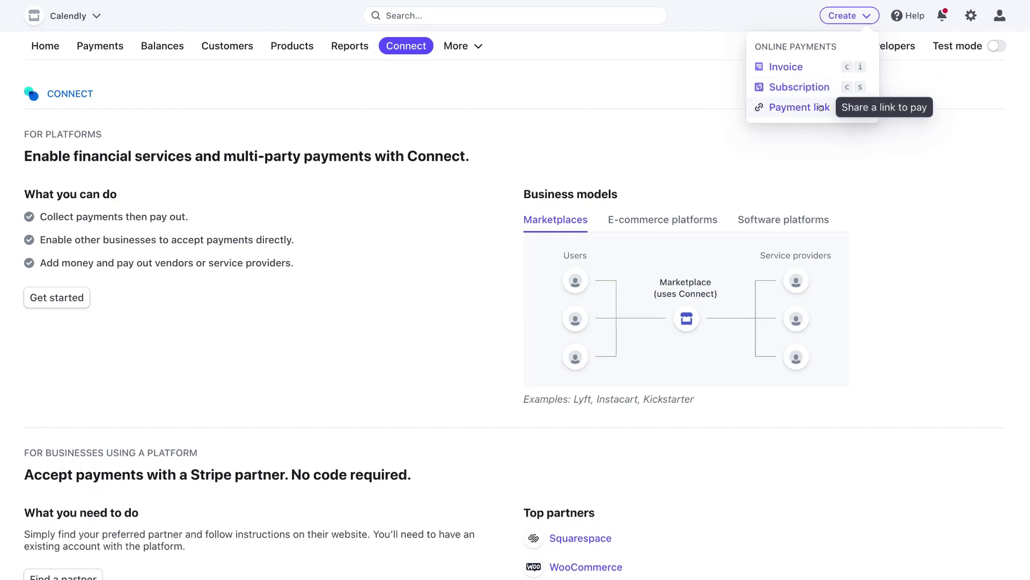
click(931, 154)
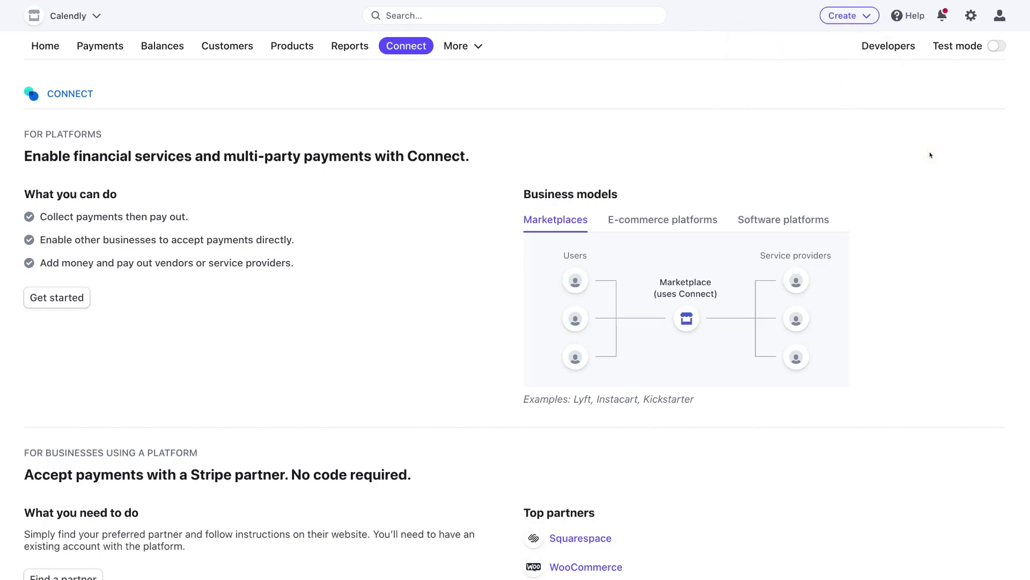